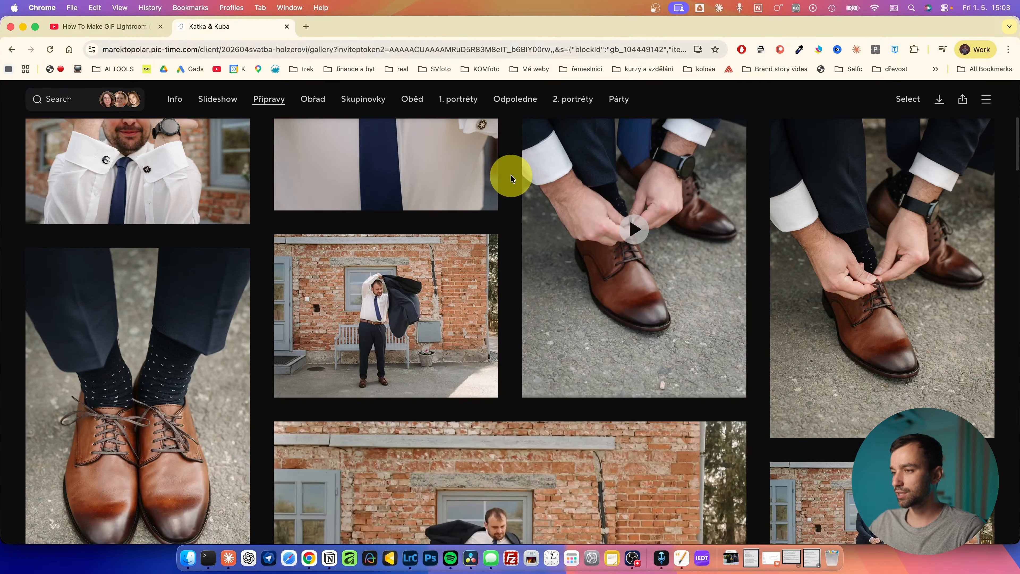
Browse the Přípravy section of the wedding gallery, examining the animated shoe-tying and jacket clips among the still photos.
scroll(511, 174, "up", 3)
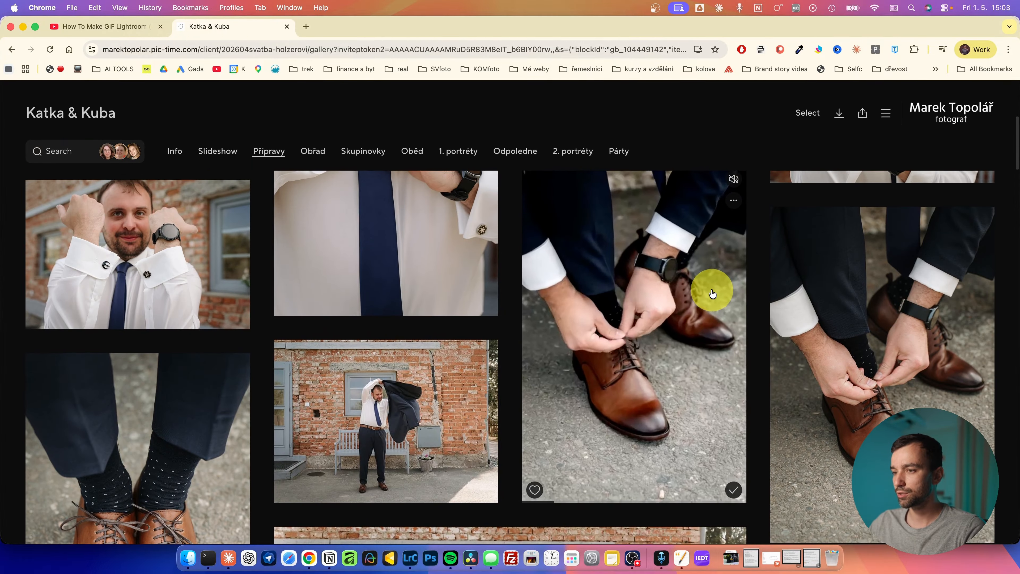
scroll(712, 293, "down", 5)
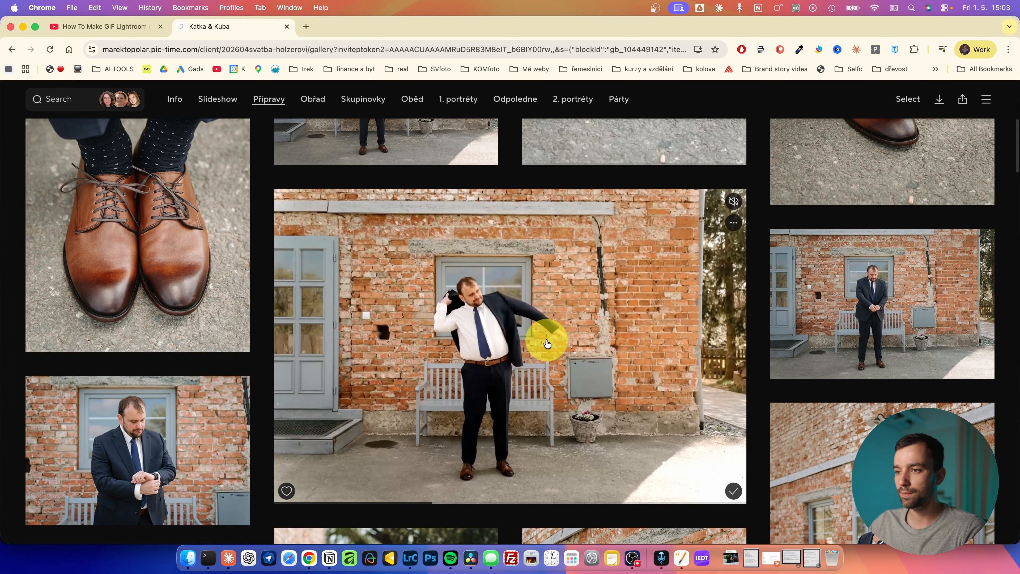
scroll(170, 289, "up", 3)
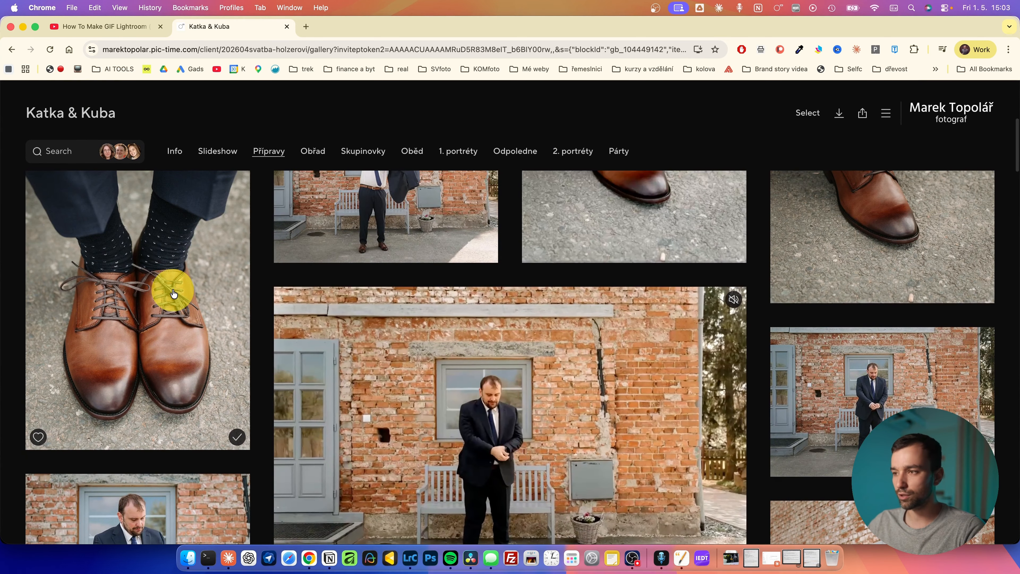
scroll(225, 321, "up", 8)
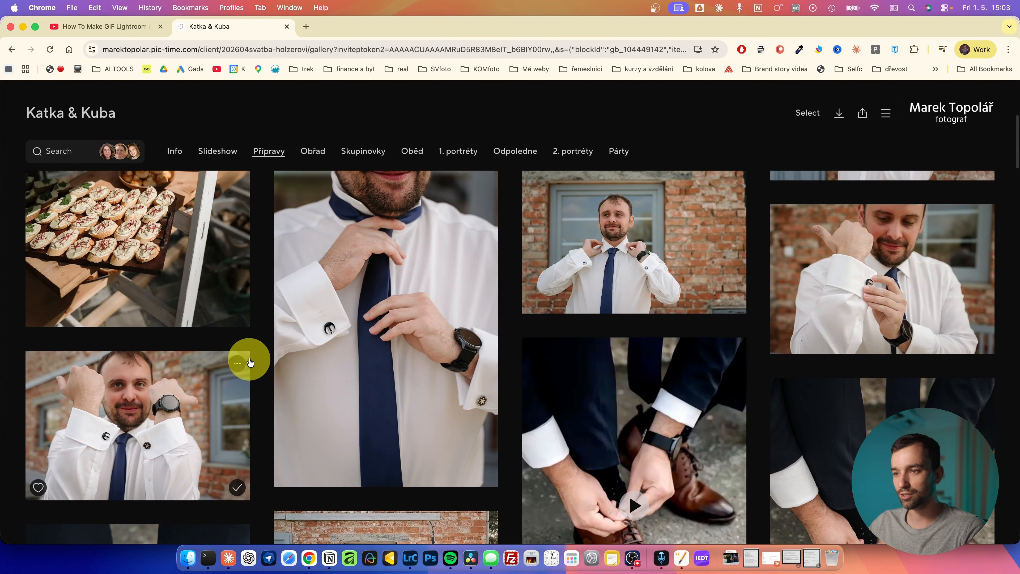
scroll(281, 361, "up", 3)
scroll(325, 361, "down", 6)
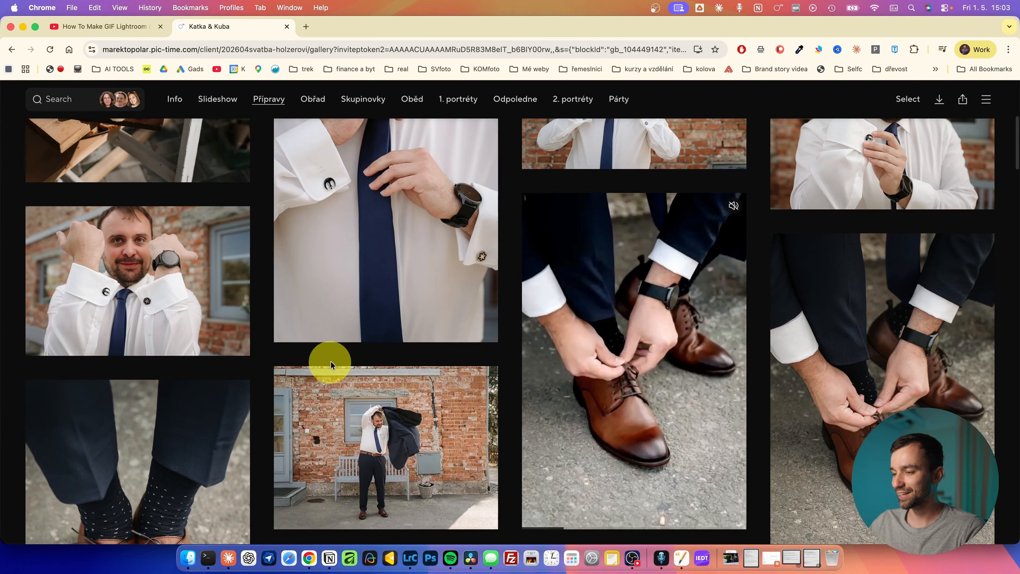
scroll(627, 407, "down", 3)
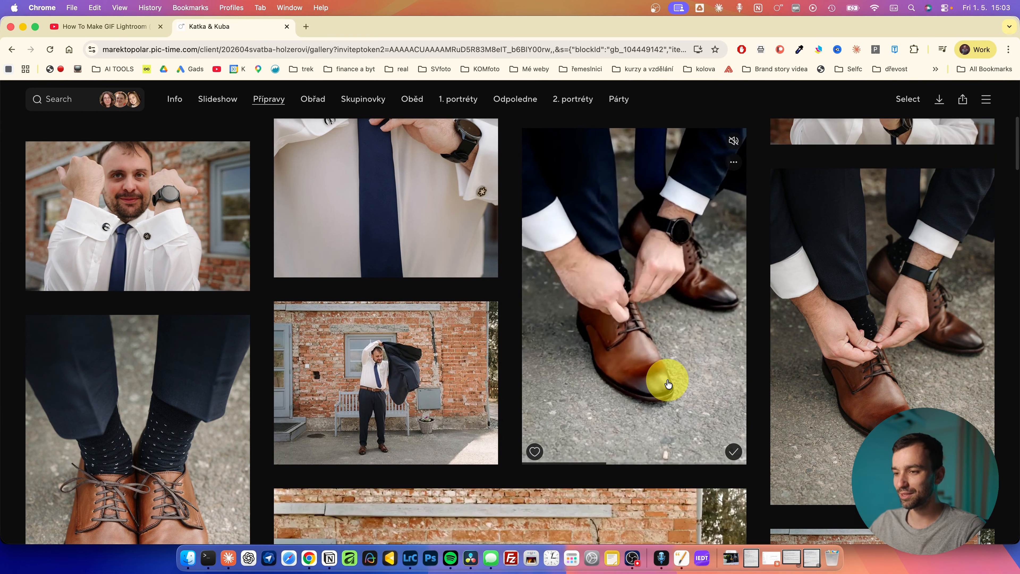
scroll(642, 417, "down", 3)
scroll(626, 417, "down", 5)
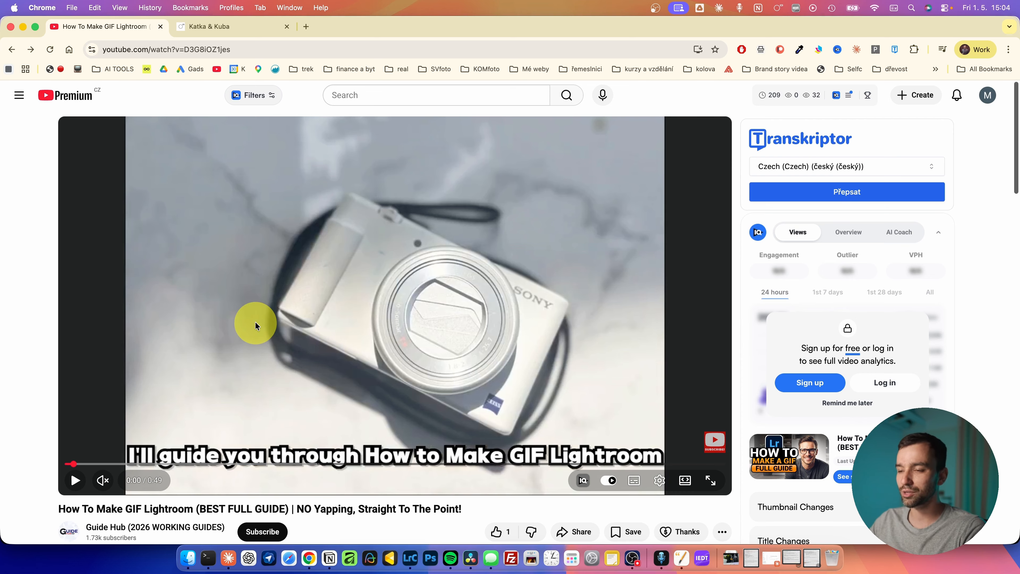
Play the "How To Make GIF Lightroom" video and skip ahead through its import, editing, sync and export instructions.
left_click(230, 310)
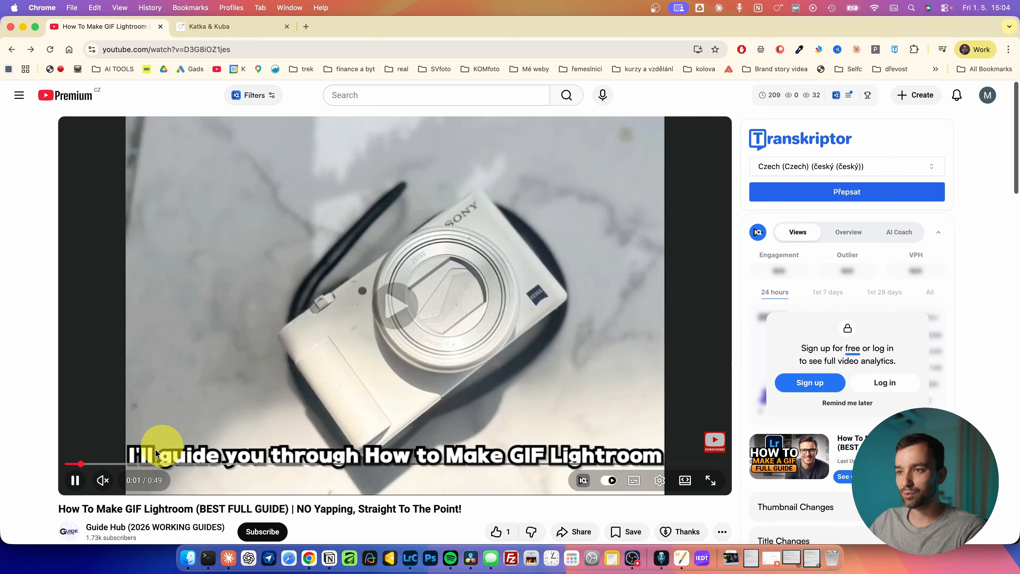
left_click(149, 463)
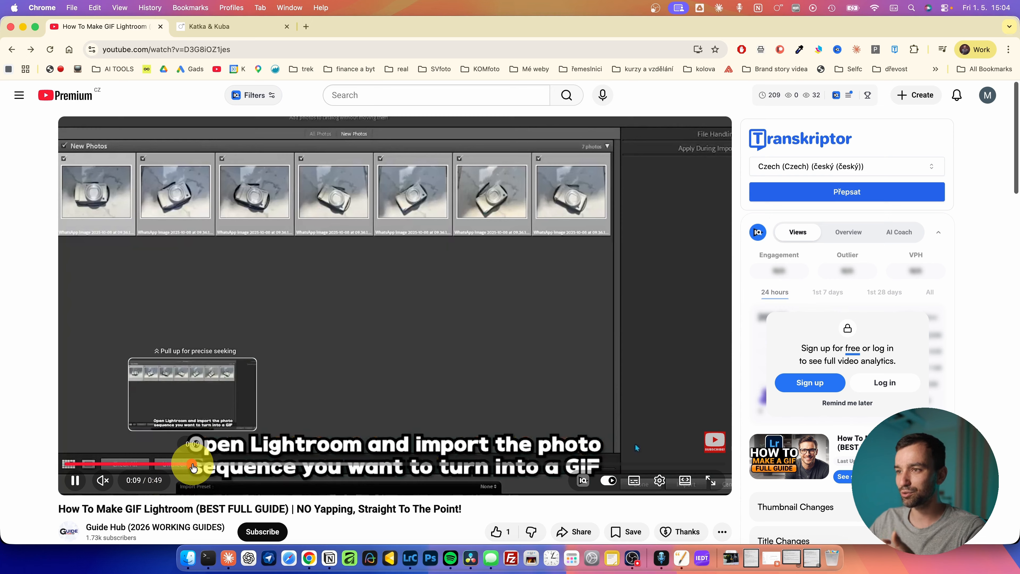
left_click(198, 464)
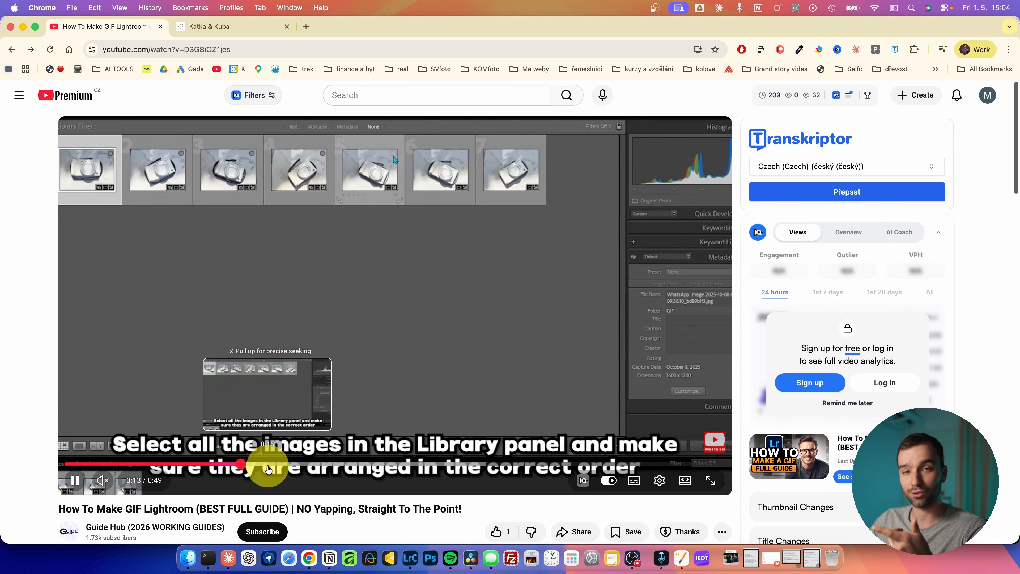
left_click(268, 467)
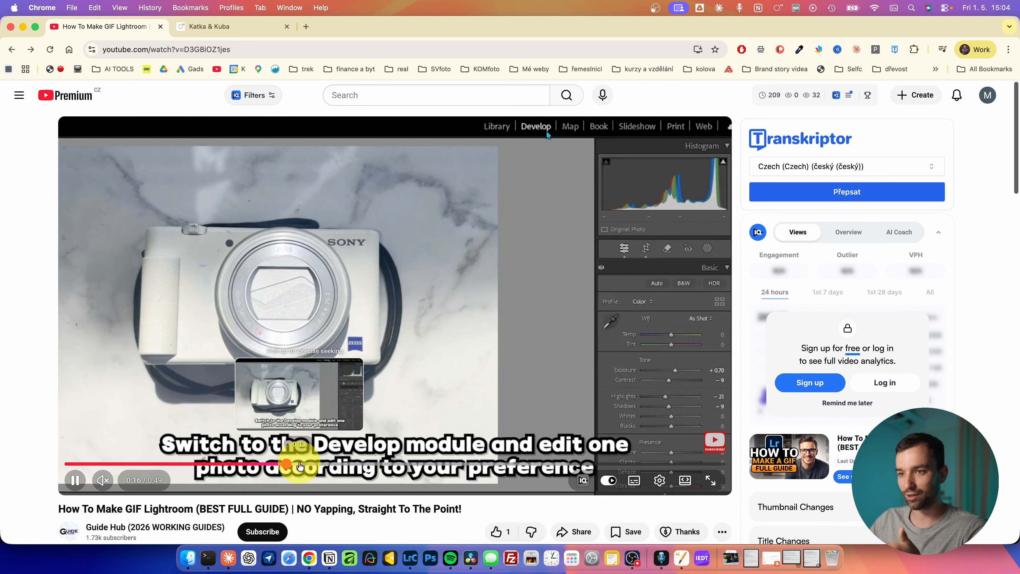
left_click(299, 465)
left_click(353, 463)
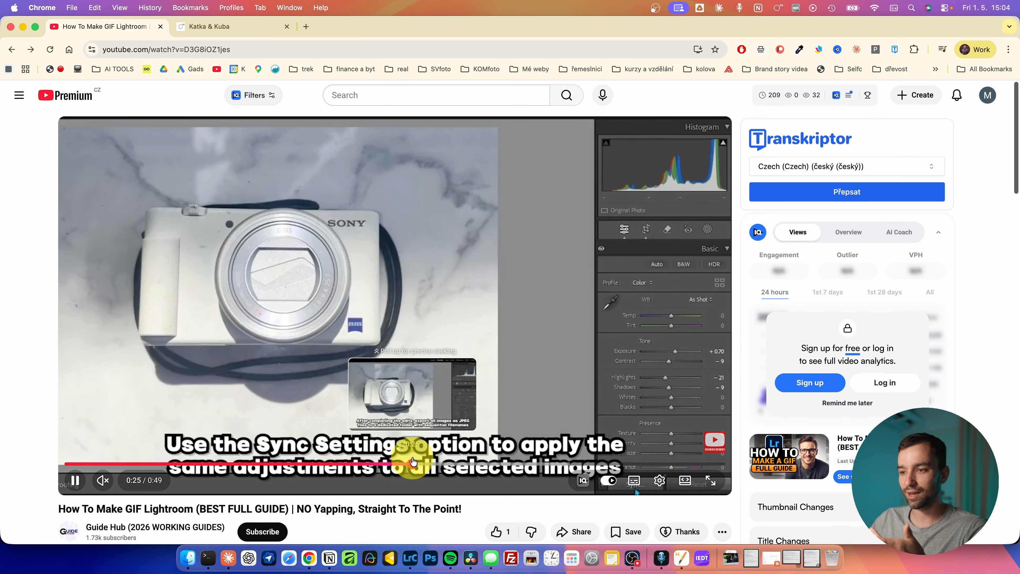
left_click(416, 463)
left_click(444, 453)
left_click(445, 446)
left_click_drag(457, 464, 512, 474)
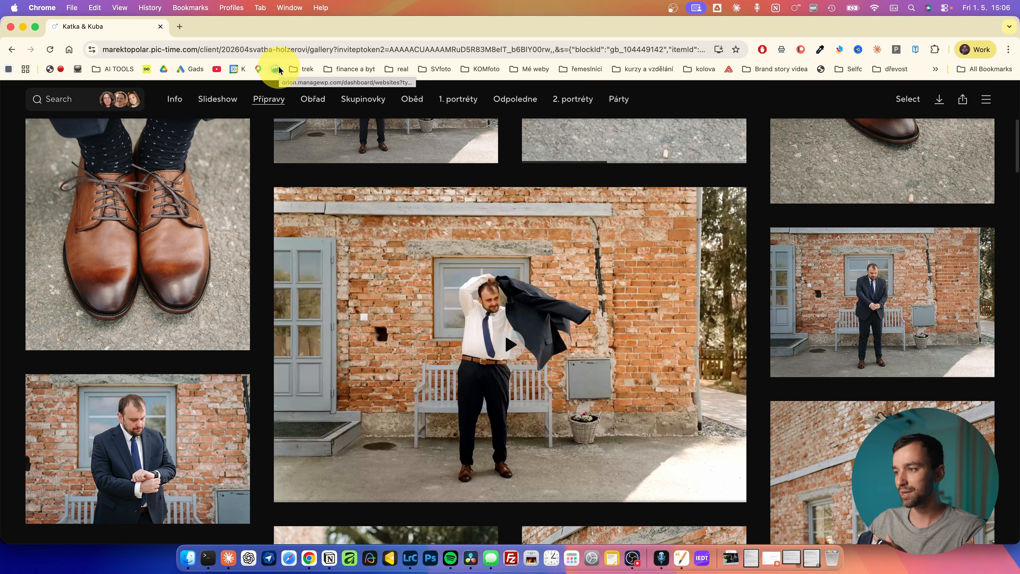
Watch the animated clip of the groom putting on his jacket in the wedding gallery.
mouse_move(455, 269)
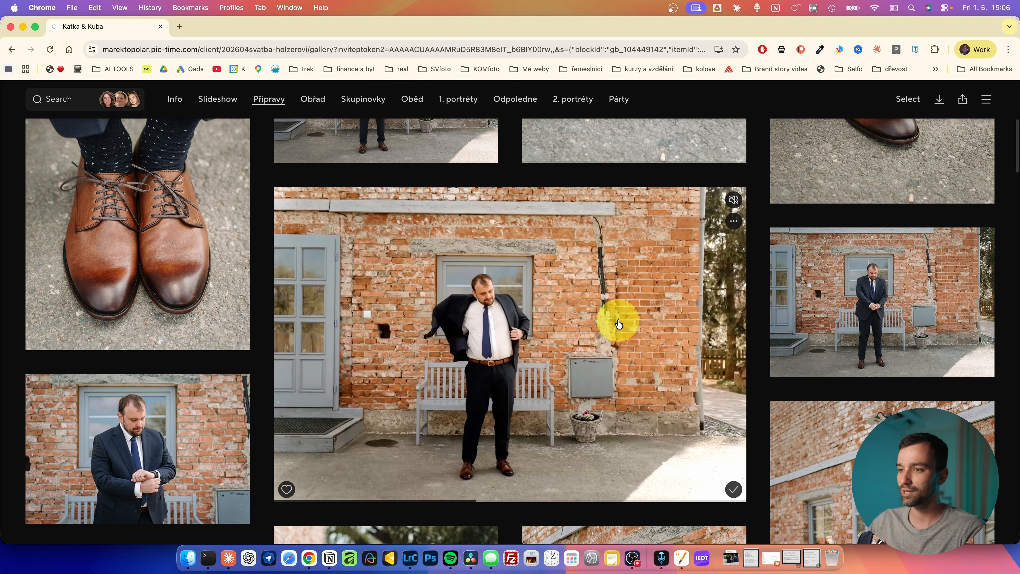
scroll(690, 291, "up", 10)
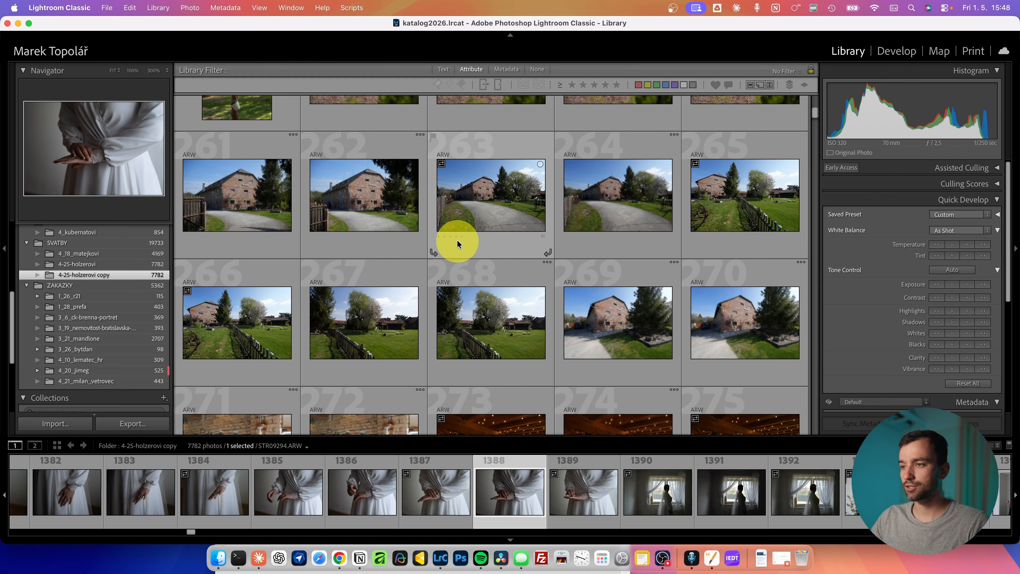
Switch to Lightroom Classic and examine the wedding folder's thumbnails for long burst sequences of the groom getting ready.
scroll(457, 239, "down", 10)
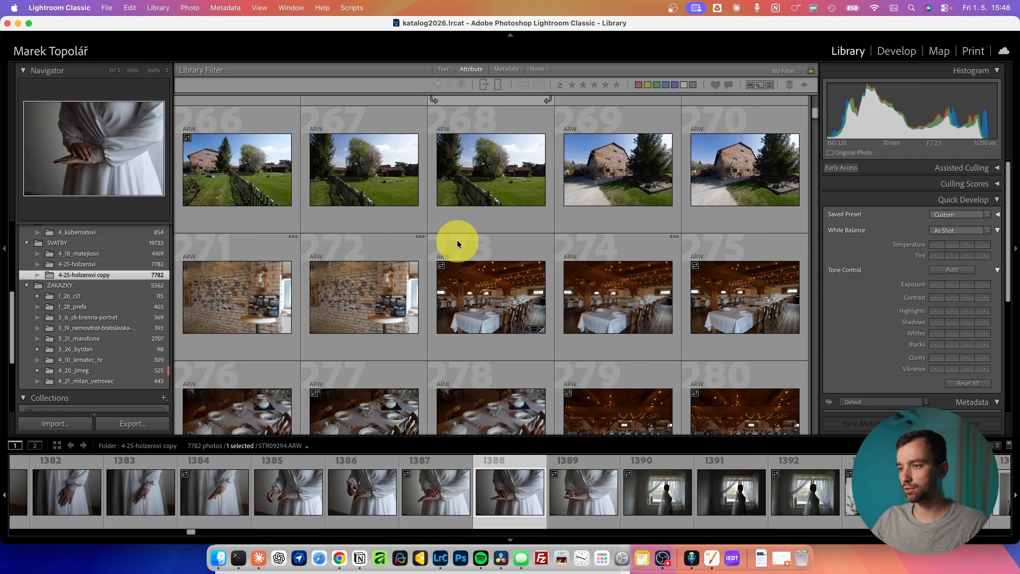
scroll(456, 239, "down", 10)
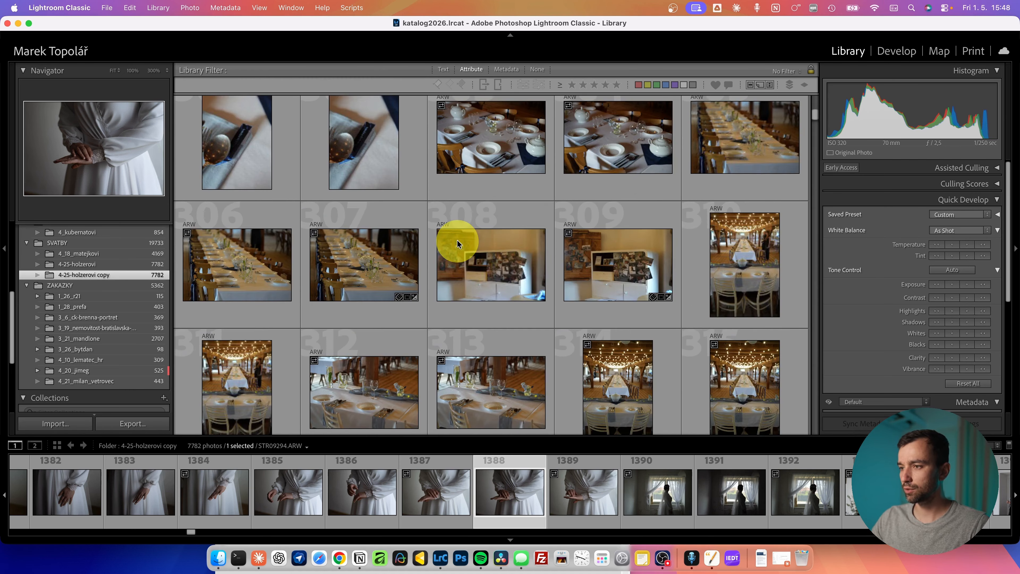
scroll(457, 239, "down", 15)
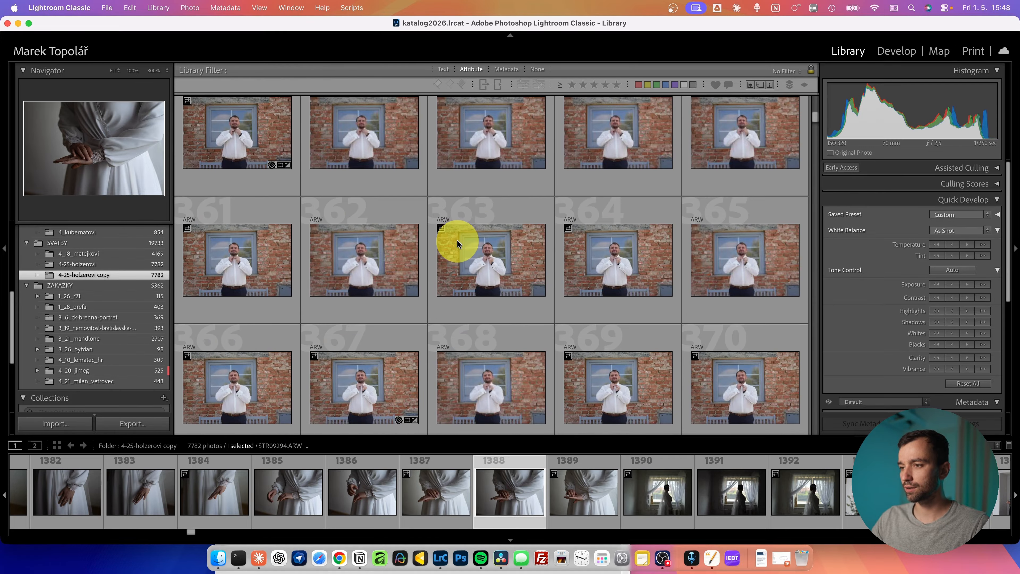
scroll(398, 319, "up", 10)
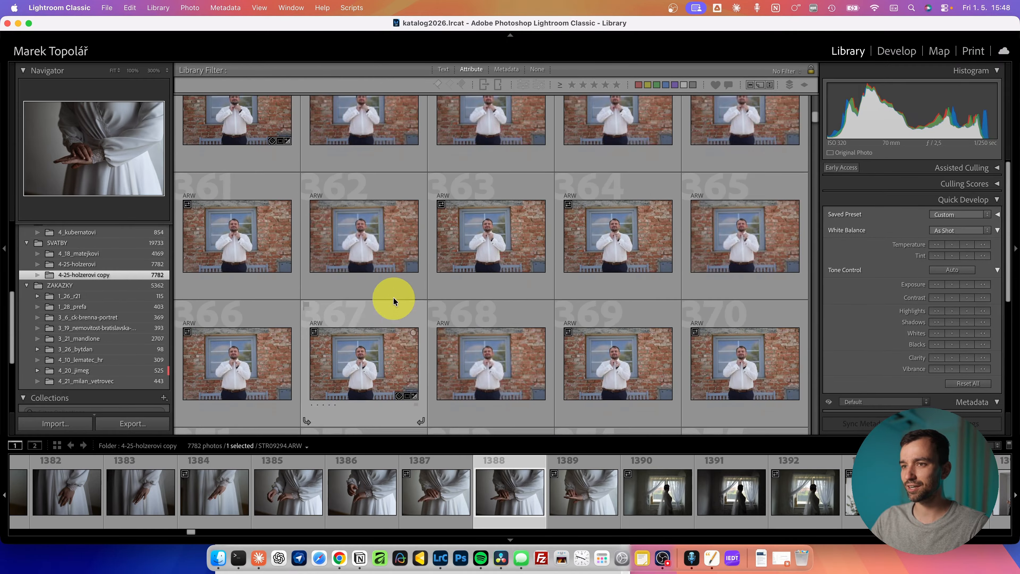
scroll(324, 256, "down", 10)
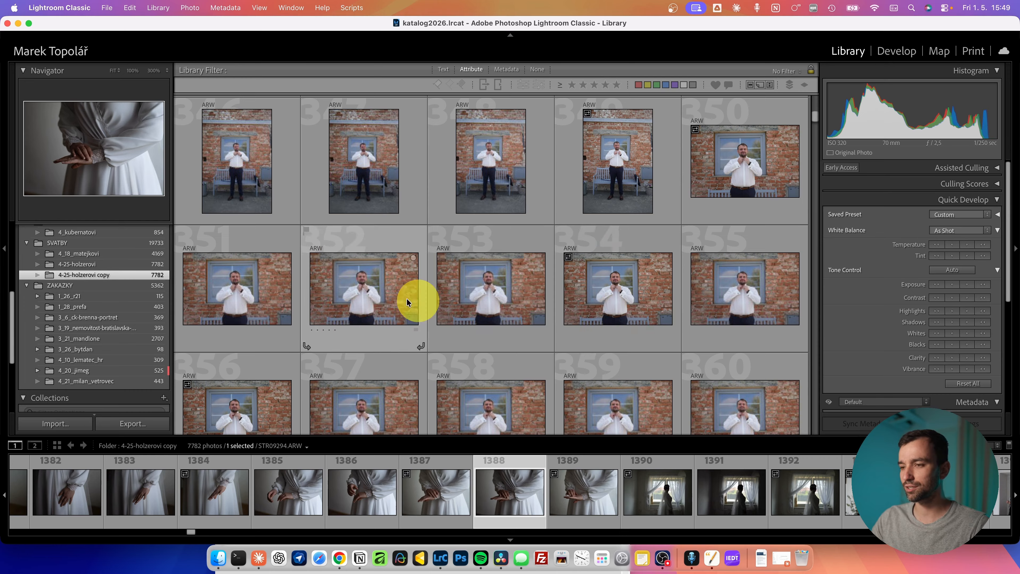
scroll(479, 286, "down", 6)
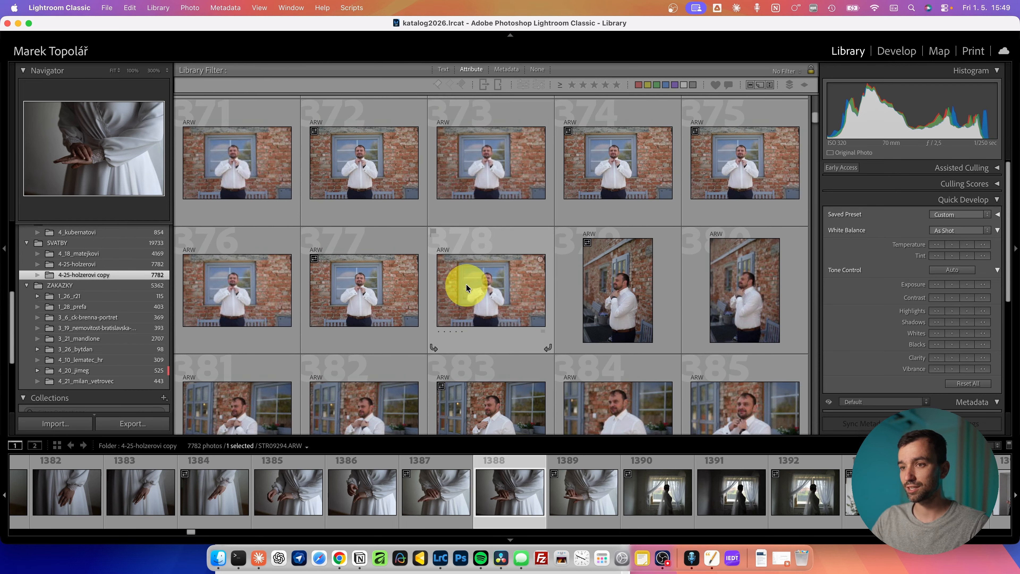
scroll(462, 283, "up", 5)
scroll(455, 280, "up", 3)
scroll(455, 280, "down", 20)
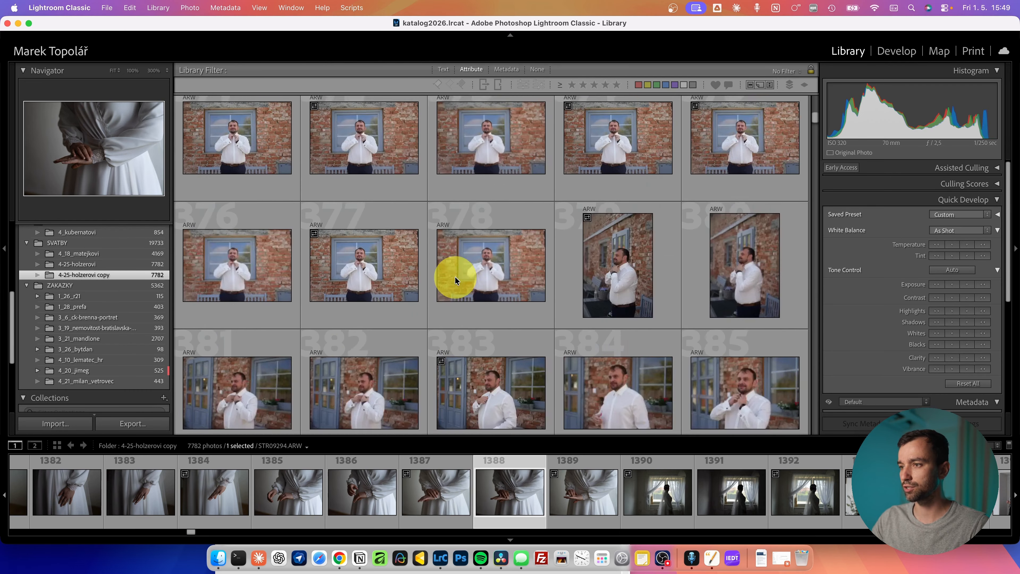
scroll(455, 280, "down", 20)
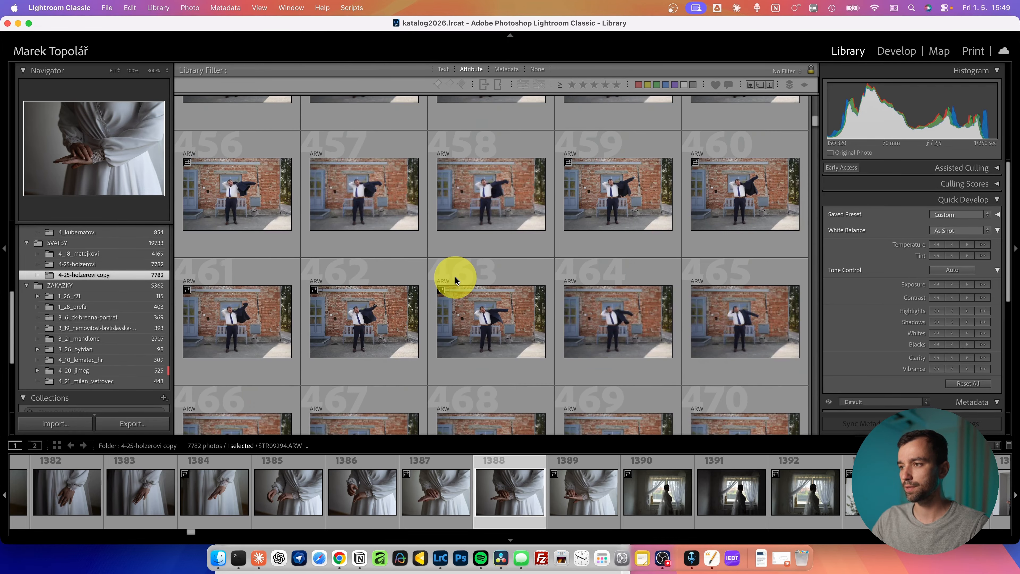
scroll(455, 280, "down", 12)
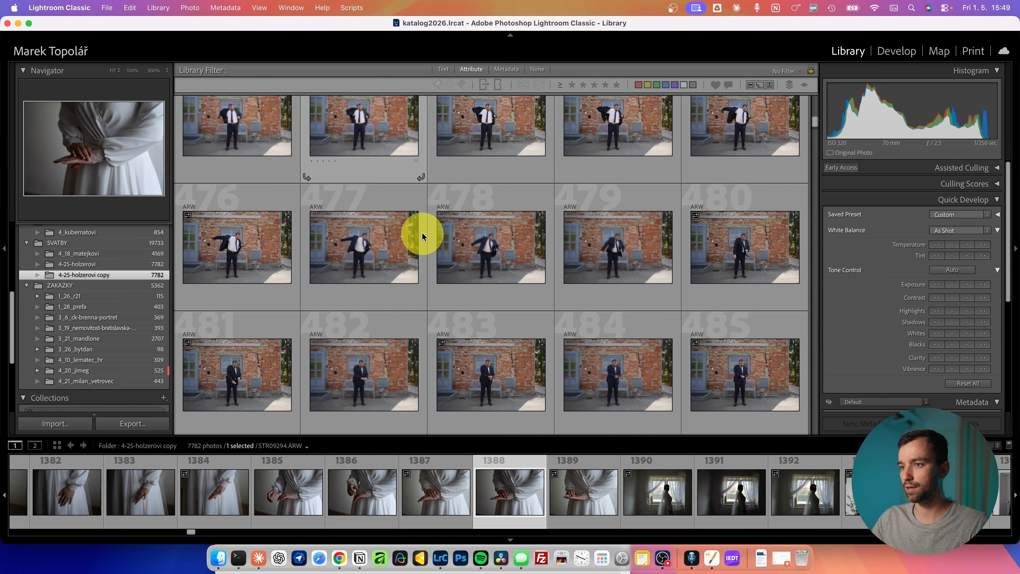
scroll(421, 236, "down", 5)
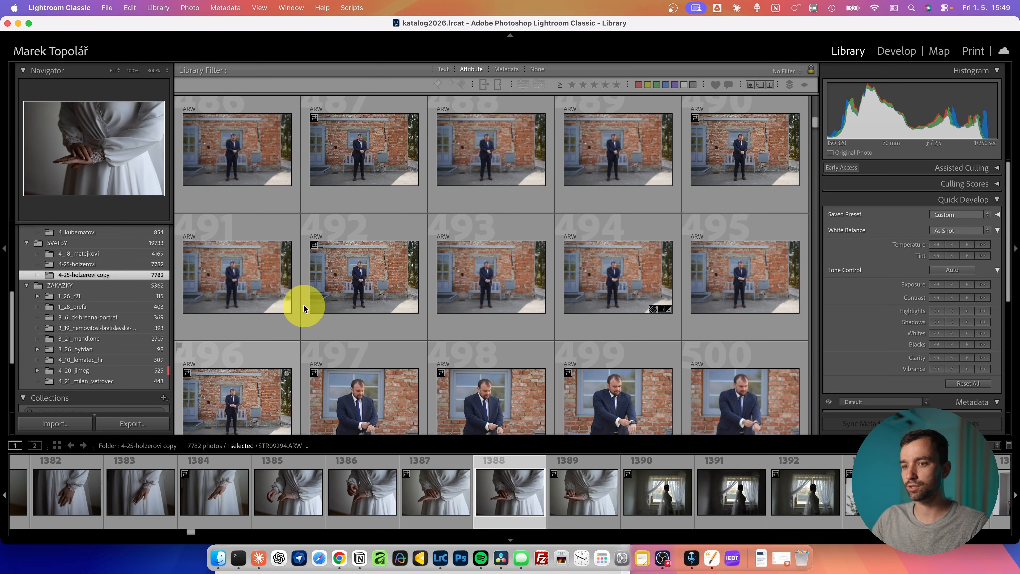
Open photo 496 enlarged and go backward frame by frame through the groom's jacket burst to the preceding portraits.
left_click(263, 385)
double_click(263, 386)
key("Left")
key("Left")
key("Left")
key("Left")
key("Left")
key("Left")
key("Left")
key("Left")
key("Left")
key("Left")
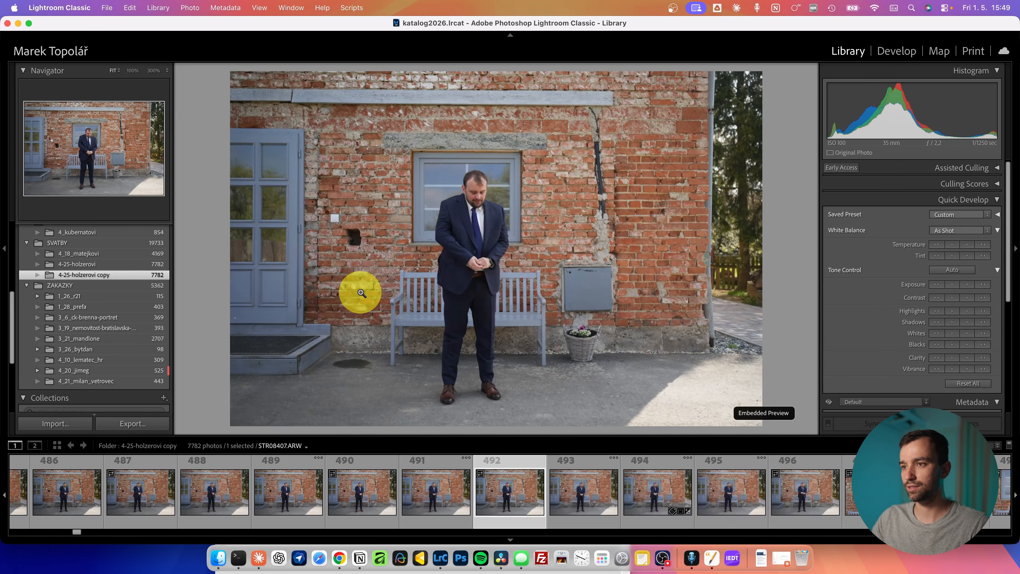
key("Left")
key("Left")
key("Left")
key("Left")
key("Left")
key("Left")
key("Left")
key("Left")
key("Left")
key("Left")
key("Left")
key("Left")
key("Left")
key("Left")
key("Left")
key("Left")
key("Left")
key("Left")
key("Left")
key("Left")
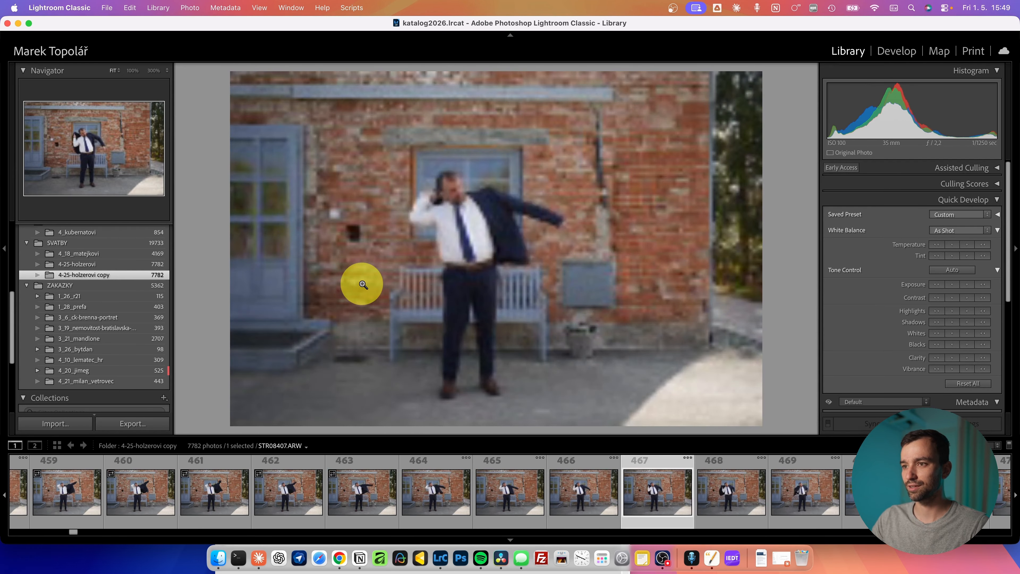
key("Left")
key("Left")
key("Left")
key("Left")
key("Left")
key("Left")
key("Left")
key("Left")
key("Left")
key("Left")
key("Left")
key("Left")
key("Left")
key("Left")
key("Left")
key("Left")
key("Left")
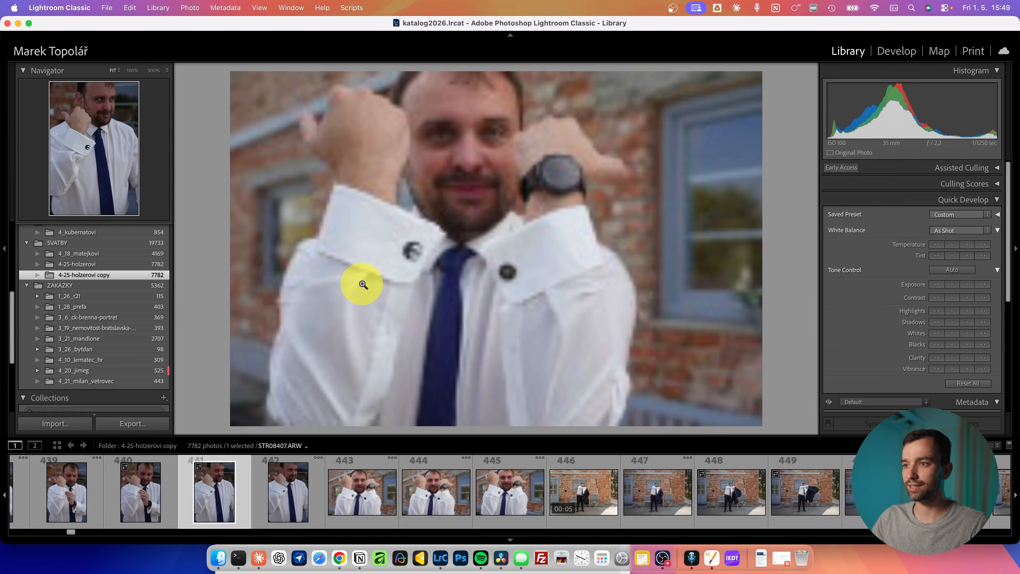
Go forward frame by frame from the cufflink portraits into the groom's jacket burst.
key("Right")
key("Right")
key("Right")
key("Right")
key("Right")
key("Right")
key("Right")
key("Right")
key("Right")
key("Right")
key("Right")
key("Right")
key("Right")
key("Right")
key("Right")
Return to the thumbnail grid and select all photos in the wedding folder.
key("g")
scroll(356, 242, "up", 3)
scroll(356, 242, "up", 5)
scroll(356, 246, "up", 9)
left_click(353, 225)
key("super+a")
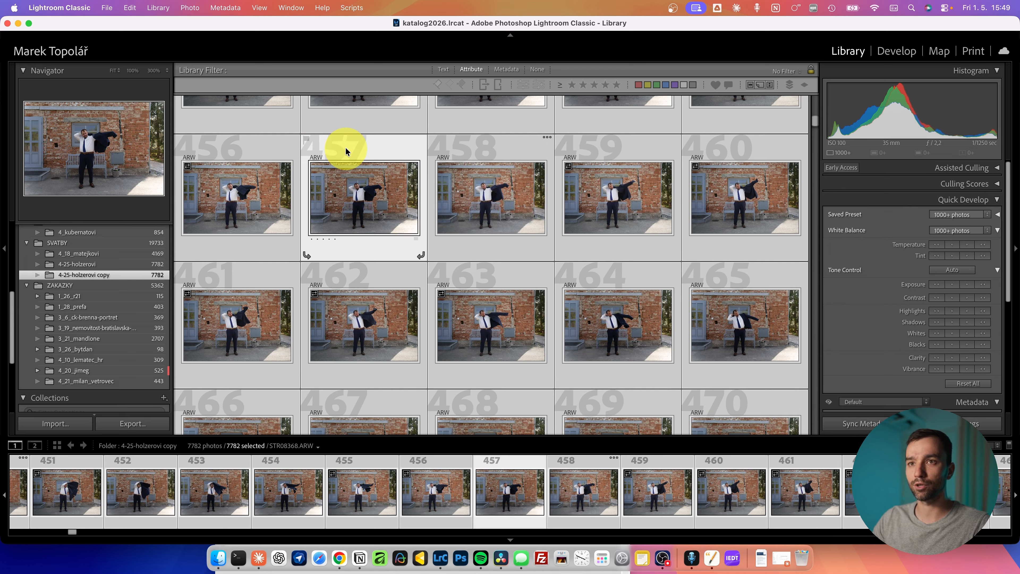
Run the Auto Detect and Make Bursts scan on all cameras, with at least 30 photos per burst and 10 fps (continuous).
left_click(158, 8)
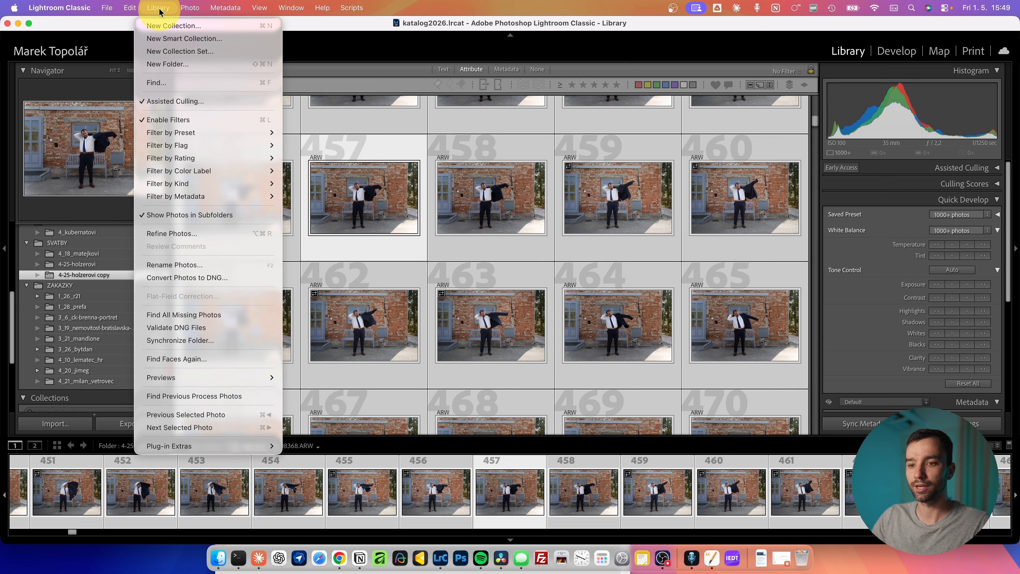
mouse_move(209, 446)
left_click(364, 505)
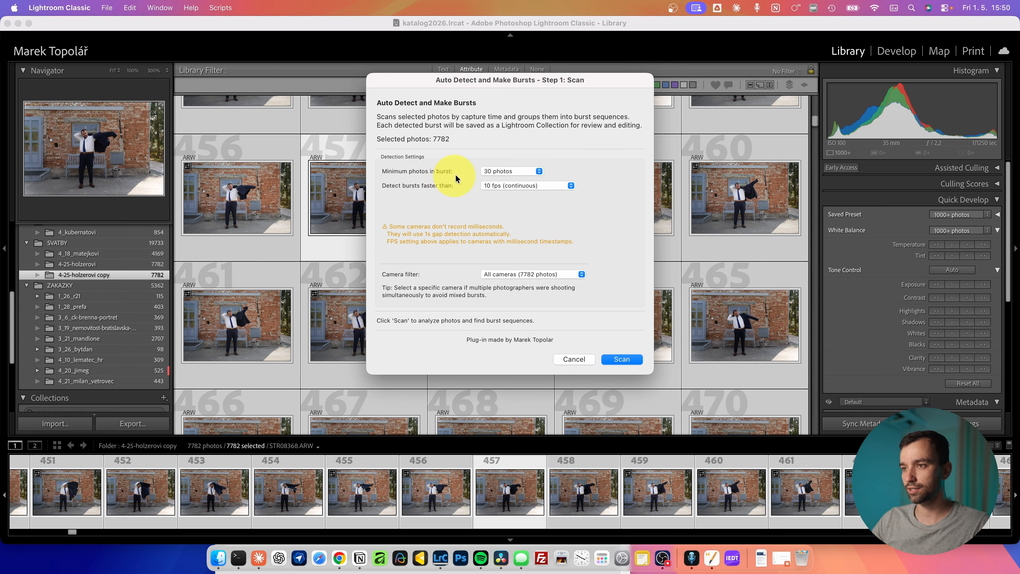
left_click(498, 171)
left_click(557, 173)
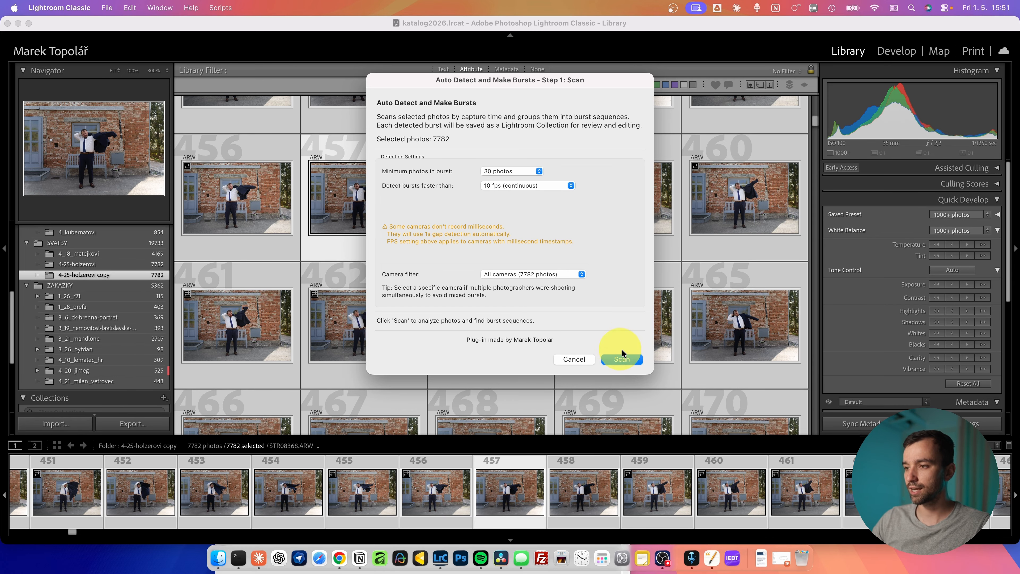
left_click(622, 359)
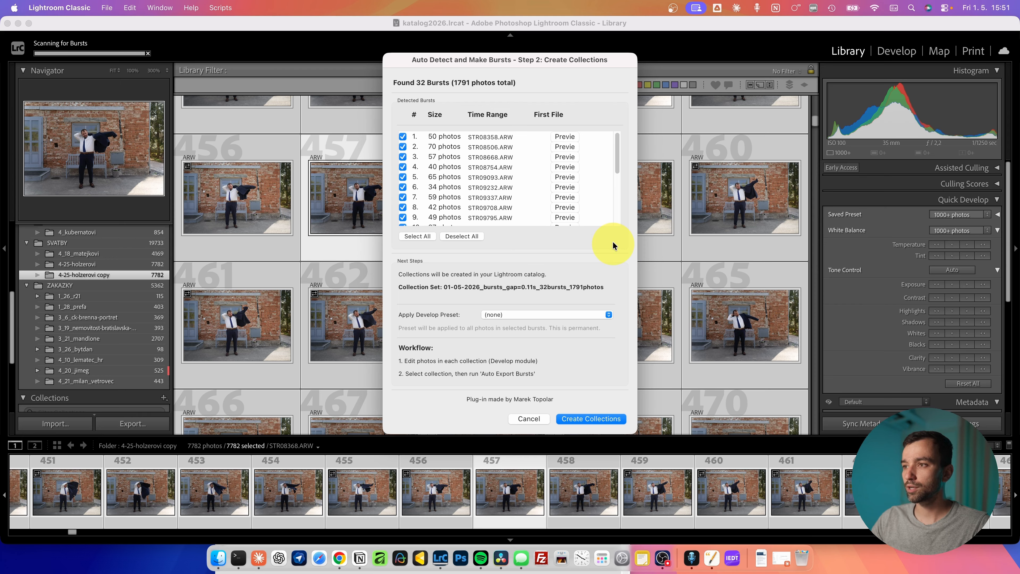
Preview several of the detected bursts, including bursts 1 and 2, closing each preview.
mouse_move(615, 155)
left_mouse_down()
mouse_move(613, 221)
mouse_move(615, 154)
left_mouse_up()
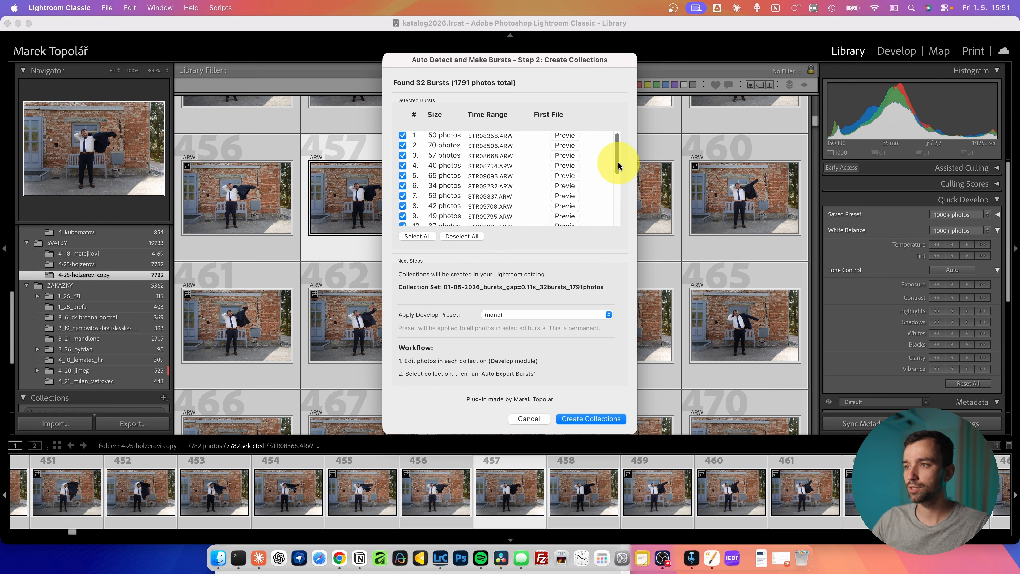
left_click(565, 136)
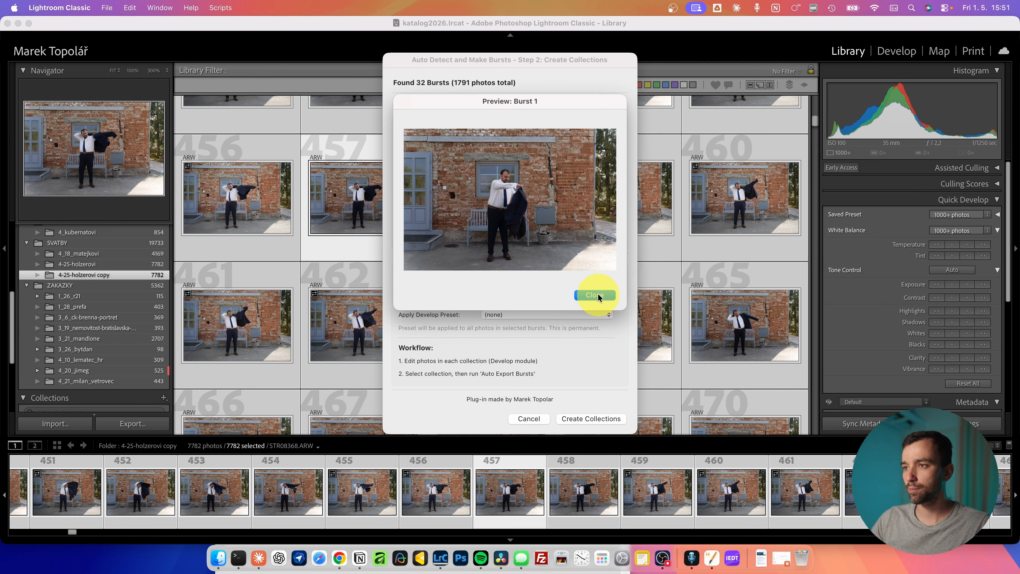
left_click(595, 296)
left_click(565, 148)
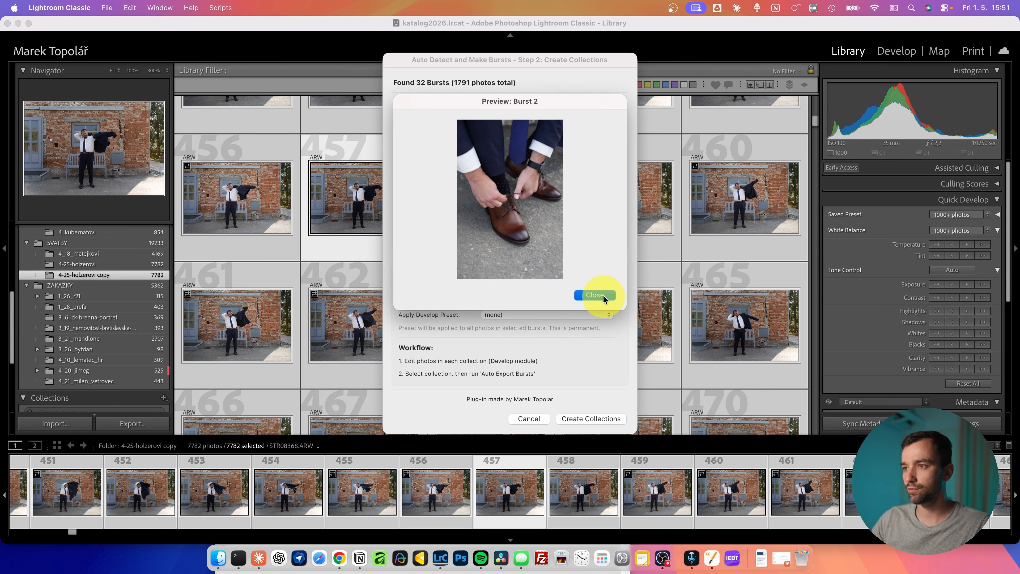
left_click(603, 296)
left_click(564, 165)
left_click(594, 295)
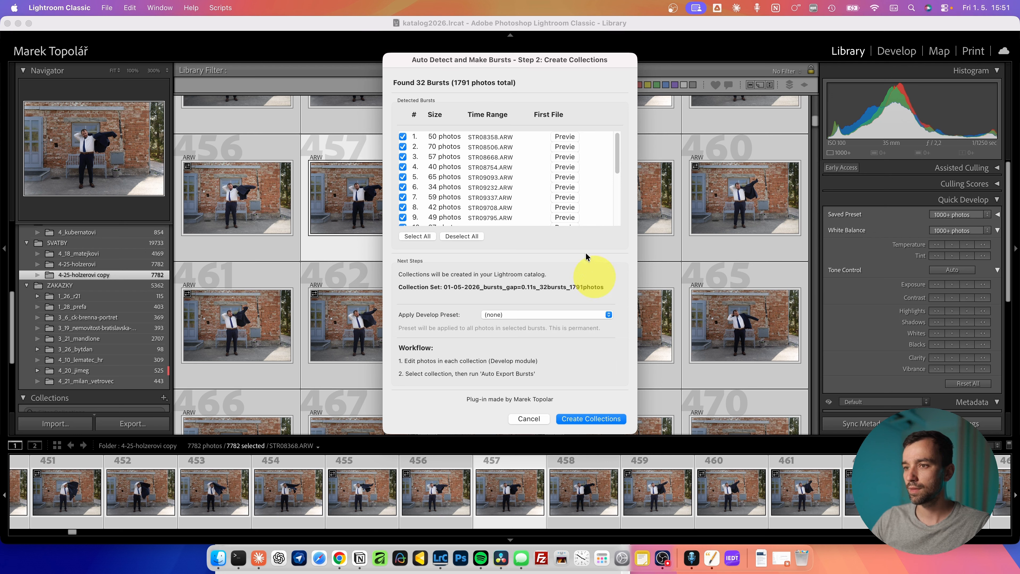
Check the list of detected bursts and create collections from all of them without a develop preset.
scroll(456, 189, "down", 5)
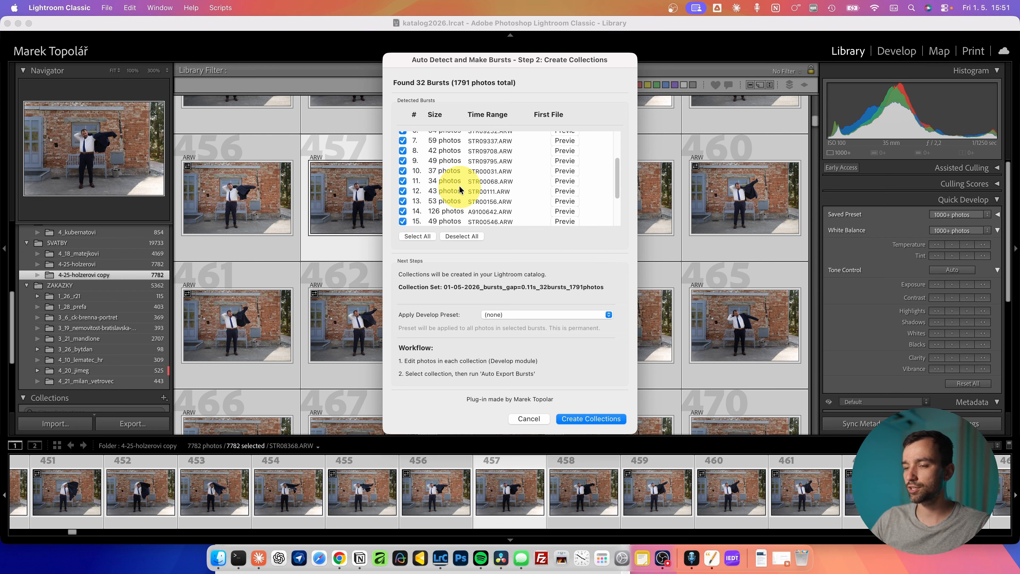
left_click(588, 419)
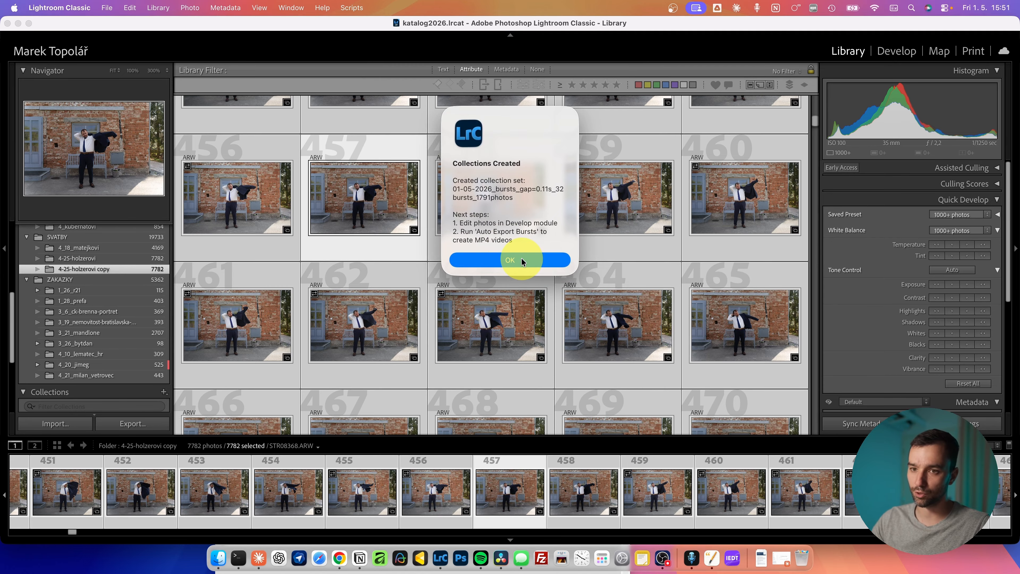
left_click(521, 260)
Open the new collection set 01-05-2026_bursts_gap=0.11s_32bursts_1791photos and look over its photos.
scroll(109, 315, "down", 3)
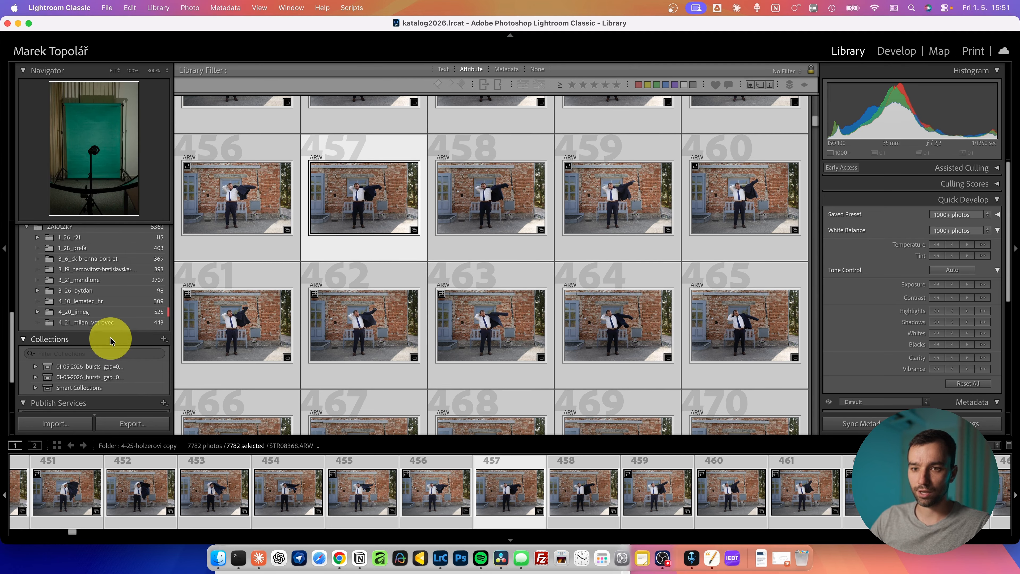
left_click(120, 374)
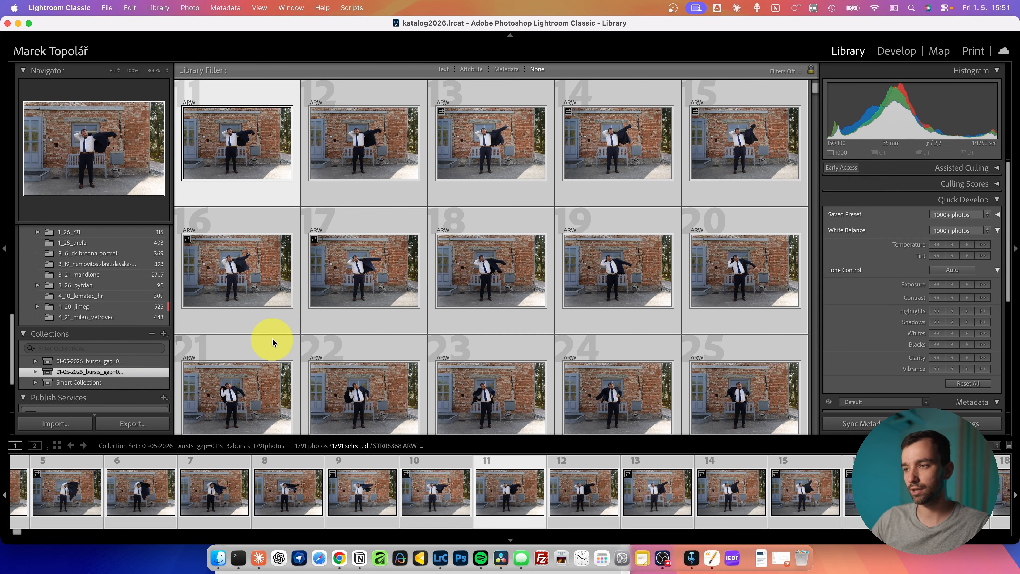
left_click(381, 325)
scroll(381, 349, "up", 5)
scroll(380, 346, "down", 5)
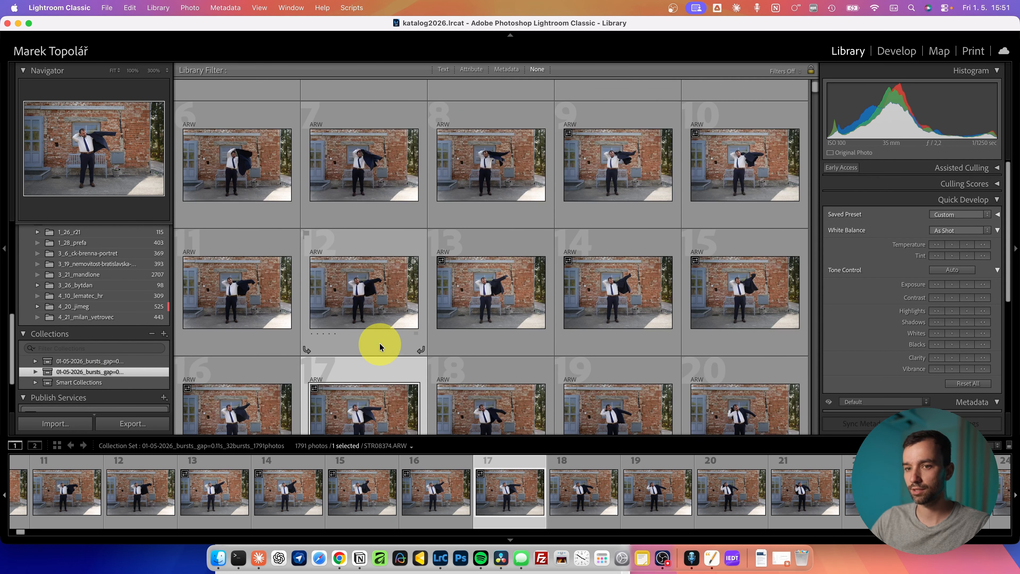
Expand the new collection set and look through its list of burst collections.
left_click(35, 372)
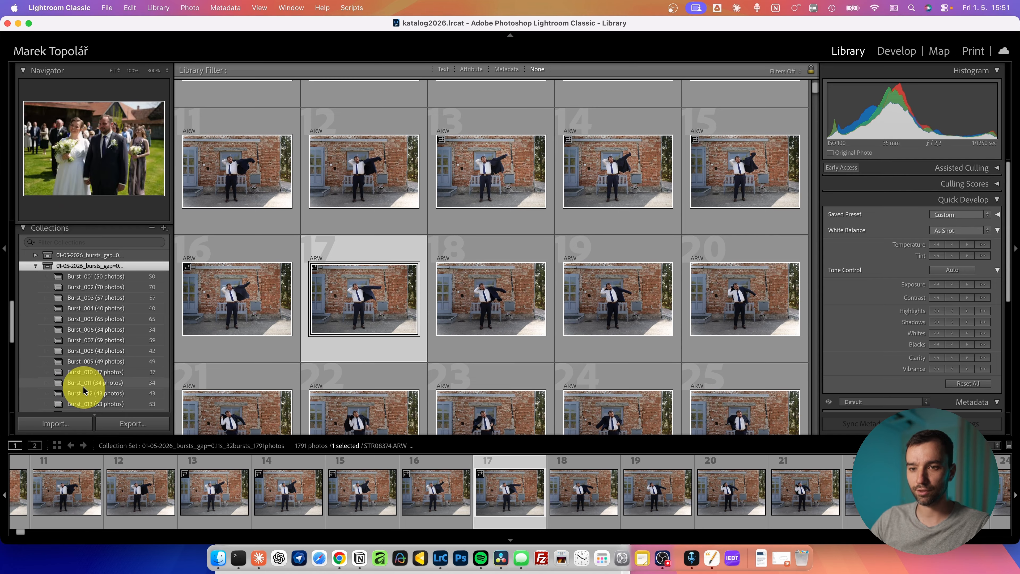
scroll(80, 387, "down", 10)
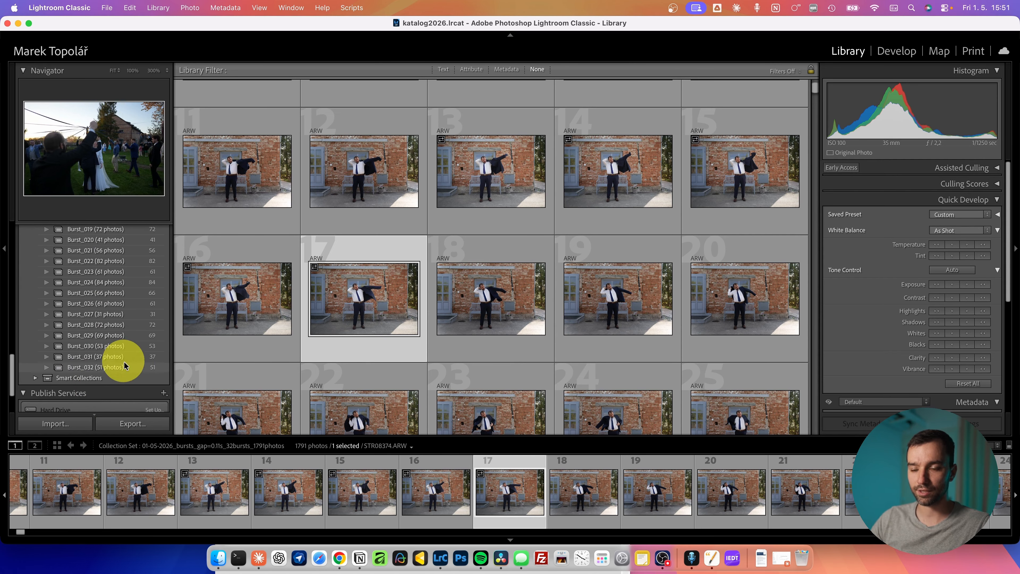
scroll(137, 361, "up", 4)
scroll(160, 372, "up", 5)
scroll(160, 372, "down", 2)
scroll(160, 372, "up", 2)
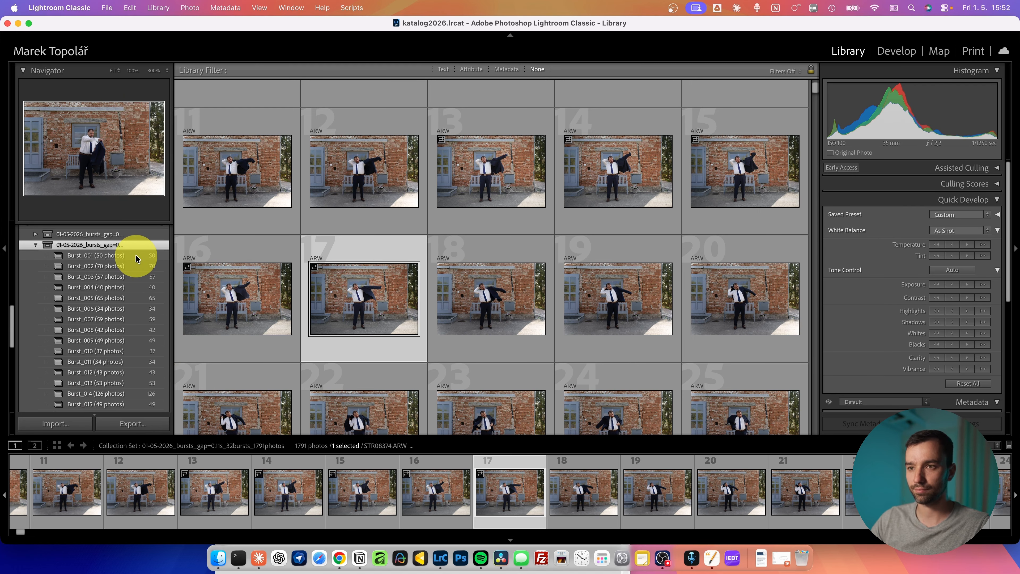
Open Burst_001, enlarge its first photo and step forward through the groom's jacket frames.
left_click(136, 256)
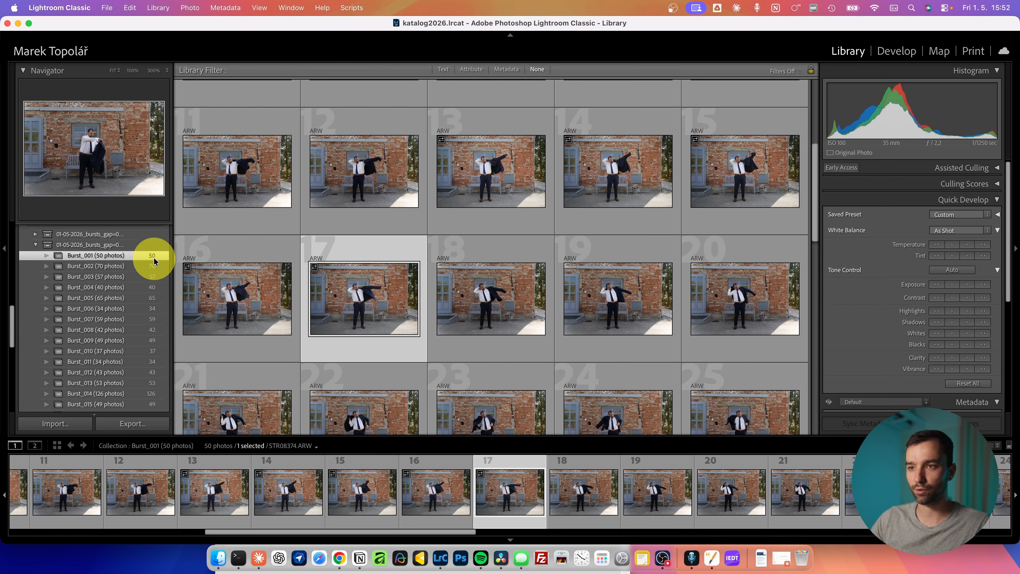
scroll(357, 266, "up", 5)
double_click(275, 155)
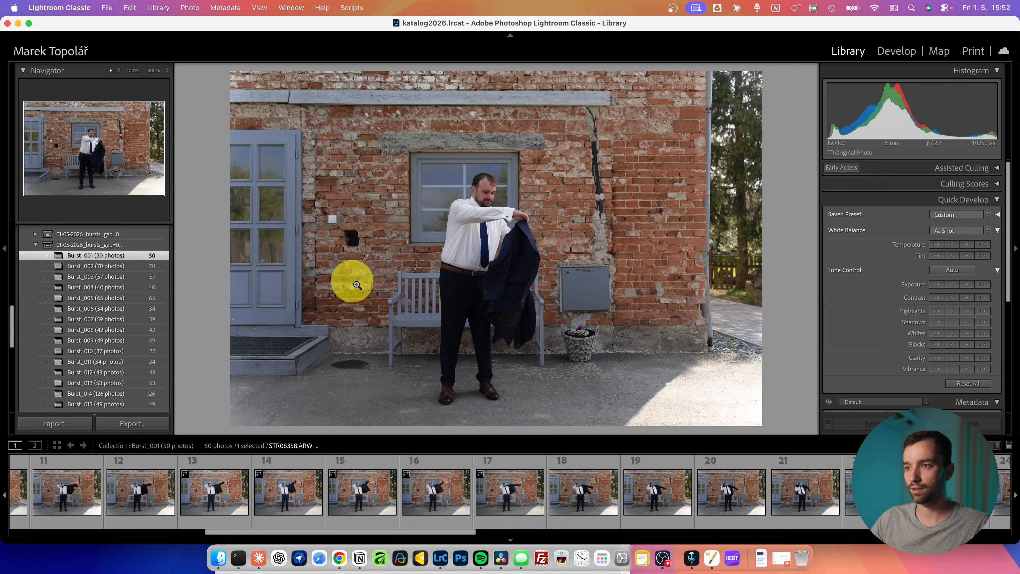
key("Right")
key("Right")
key("Right")
key("Right")
key("Right")
key("Right")
key("Right")
key("Right")
key("Right")
key("Right")
key("Right")
key("Right")
key("Right")
key("Right")
key("Right")
key("Right")
key("Right")
key("Right")
key("Right")
key("Right")
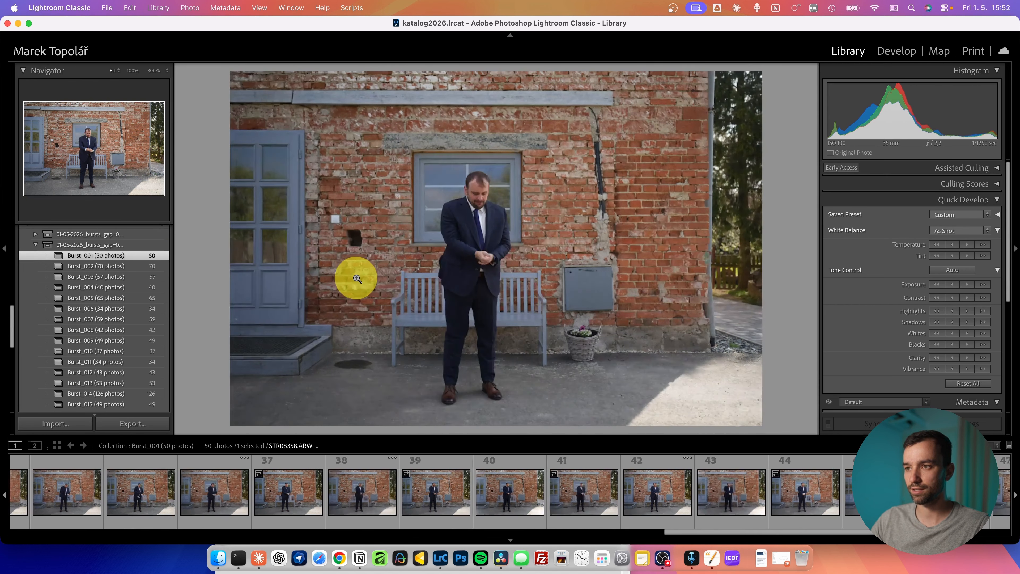
Open Burst_002, step forward through the shoe-tying frames and return to the thumbnail grid.
left_click(101, 266)
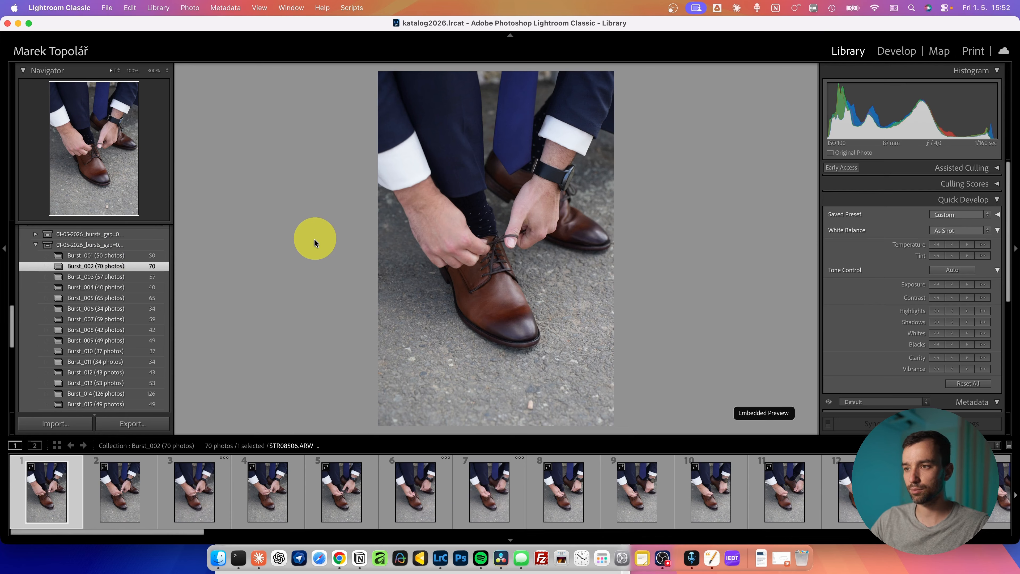
key("Right")
key("Right")
key("Right")
key("Right")
key("Right")
key("Right")
key("Right")
key("Right")
key("Right")
key("Right")
key("Right")
key("Right")
key("Right")
key("Right")
key("Right")
key("Right")
key("Right")
key("Right")
key("Right")
key("Right")
key("g")
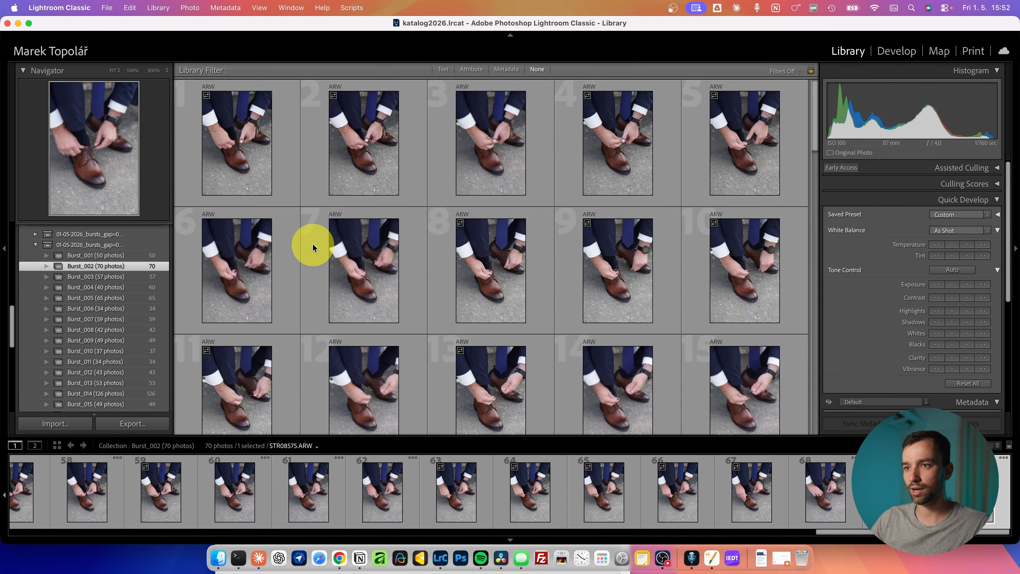
scroll(296, 286, "up", 20)
Open the whole burst collection set in Develop and apply the -2026-60%PD preset to its first photo.
left_click(133, 256)
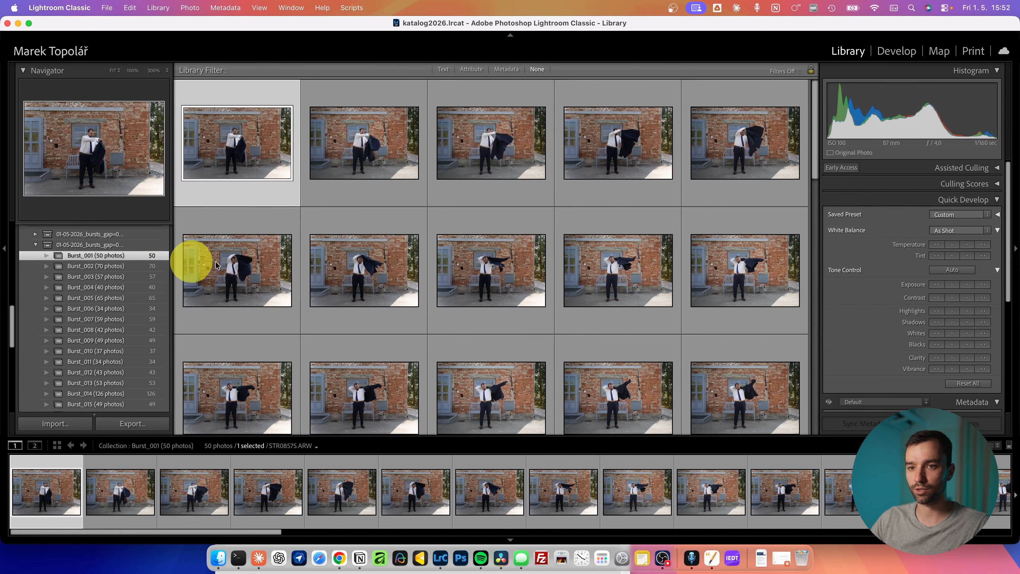
left_click(116, 245)
key("d")
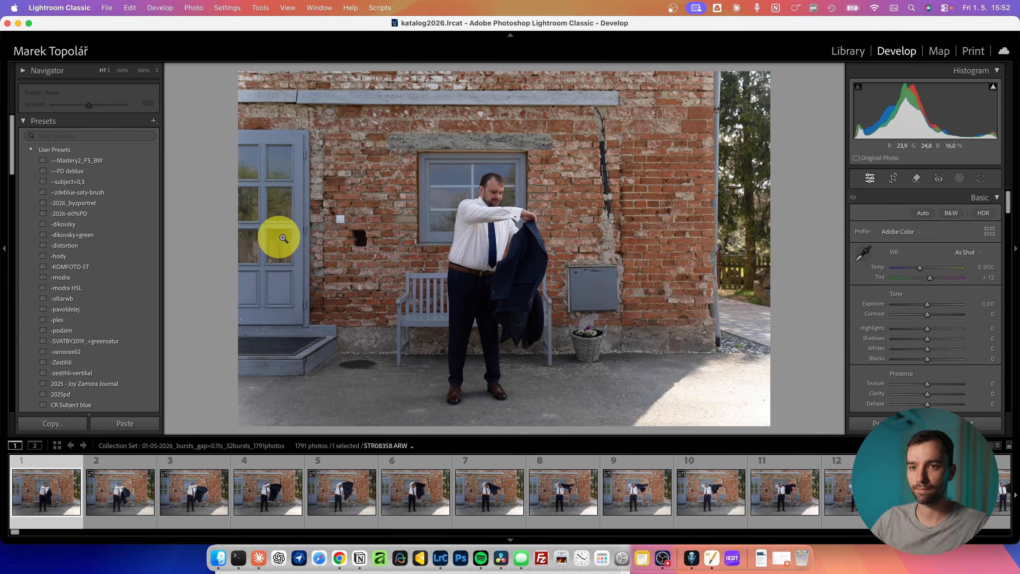
left_click(130, 213)
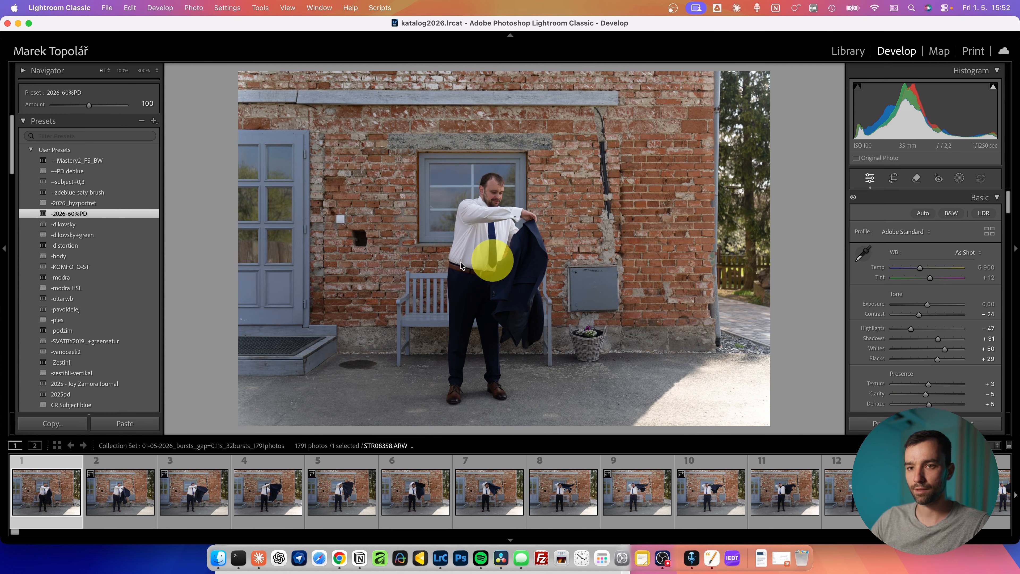
Synchronize the first photo's settings to all photos in the set, with every option except White Balance and Exposure.
key("super+a")
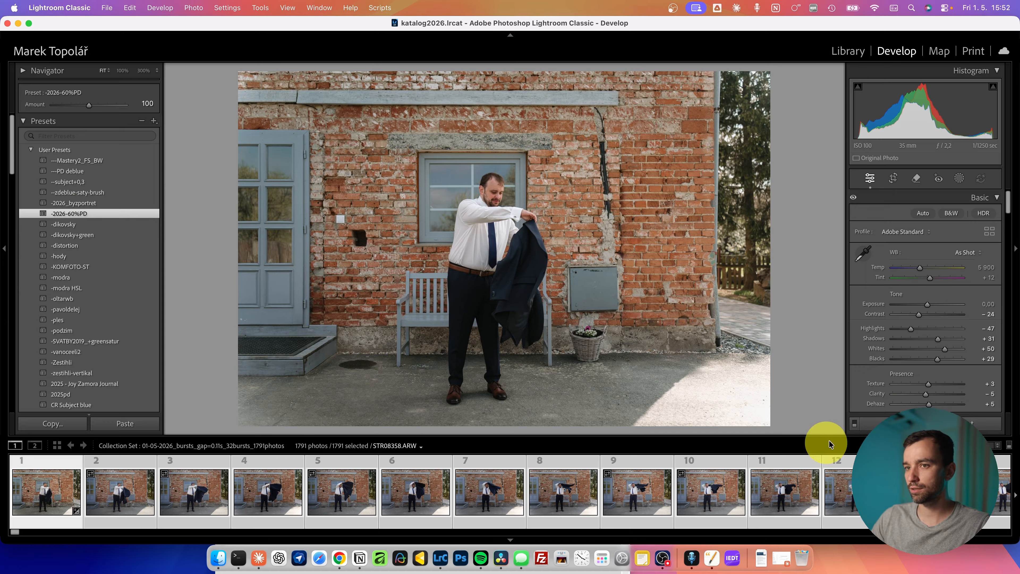
left_click(875, 423)
left_click(268, 357)
left_click(306, 185)
left_click(298, 193)
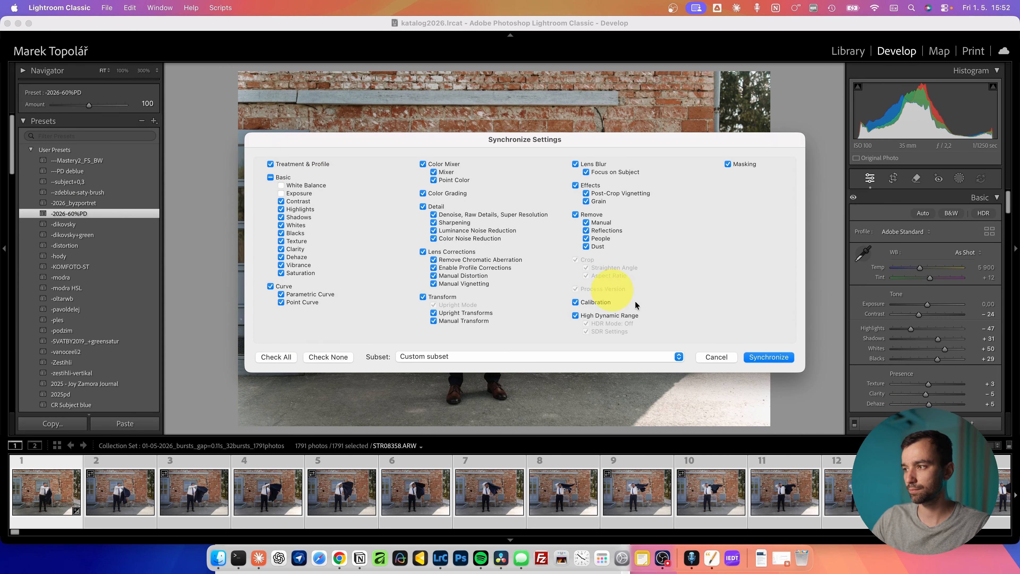
left_click(768, 357)
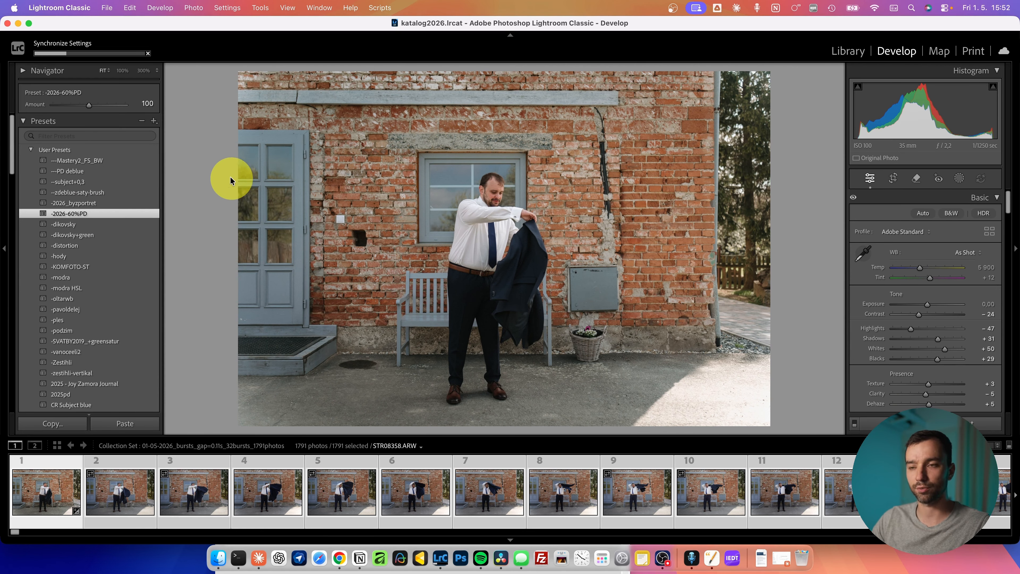
In Burst_001, develop the first photo with Exposure +0.20 and Temp 6189.
key("g")
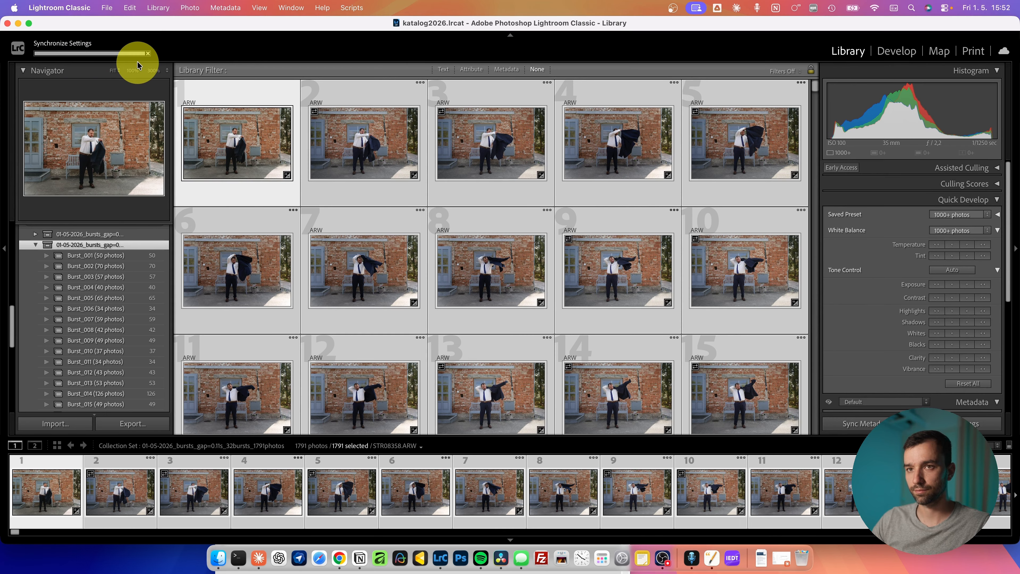
left_click(133, 257)
scroll(118, 318, "down", 3)
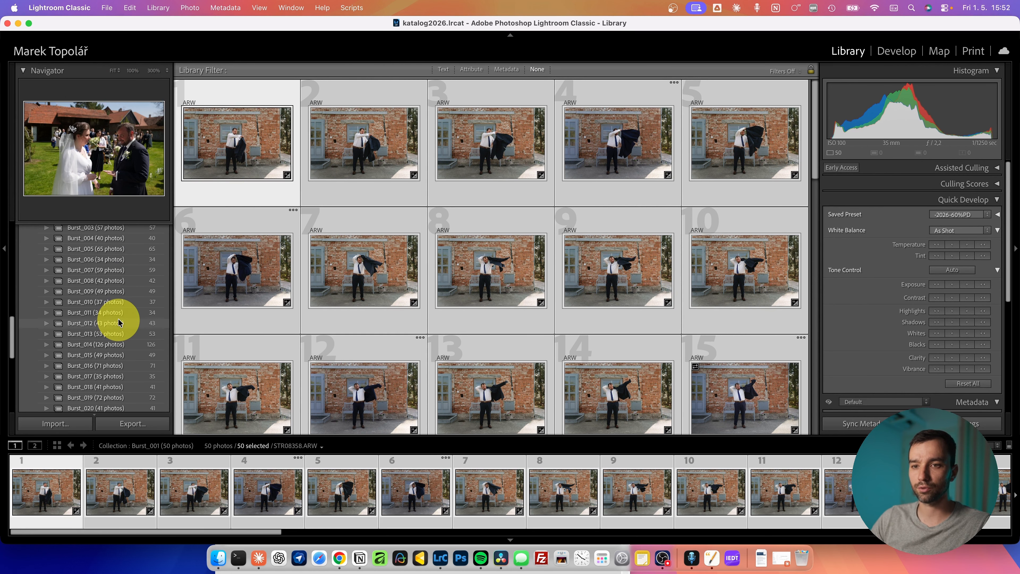
scroll(116, 320, "up", 3)
left_click(255, 105)
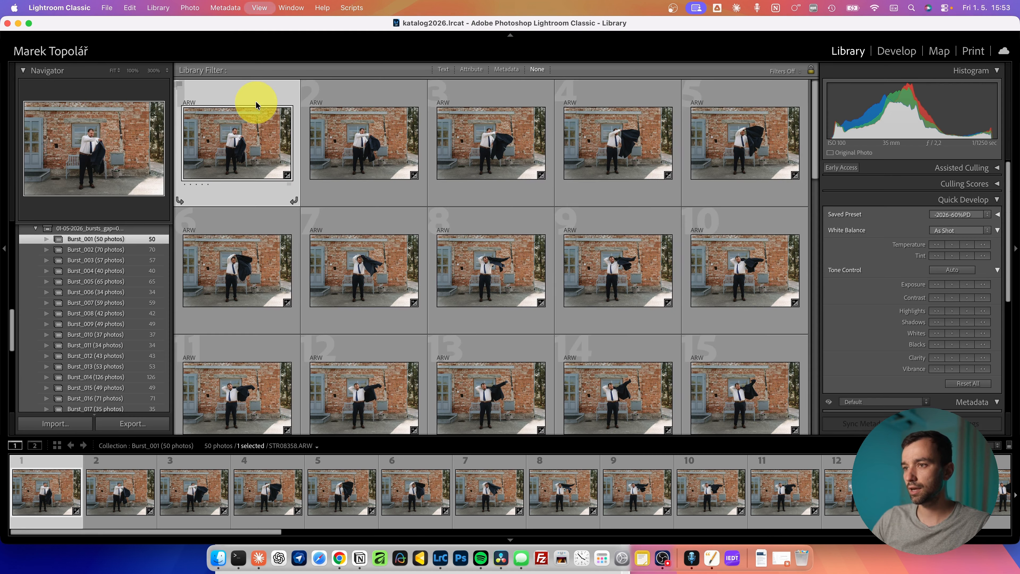
key("d")
left_click_drag(929, 306, 928, 305)
left_click_drag(919, 268, 922, 268)
Synchronize only White Balance and Exposure from the first photo to all photos in Burst_001.
key("super+a")
left_click(890, 424)
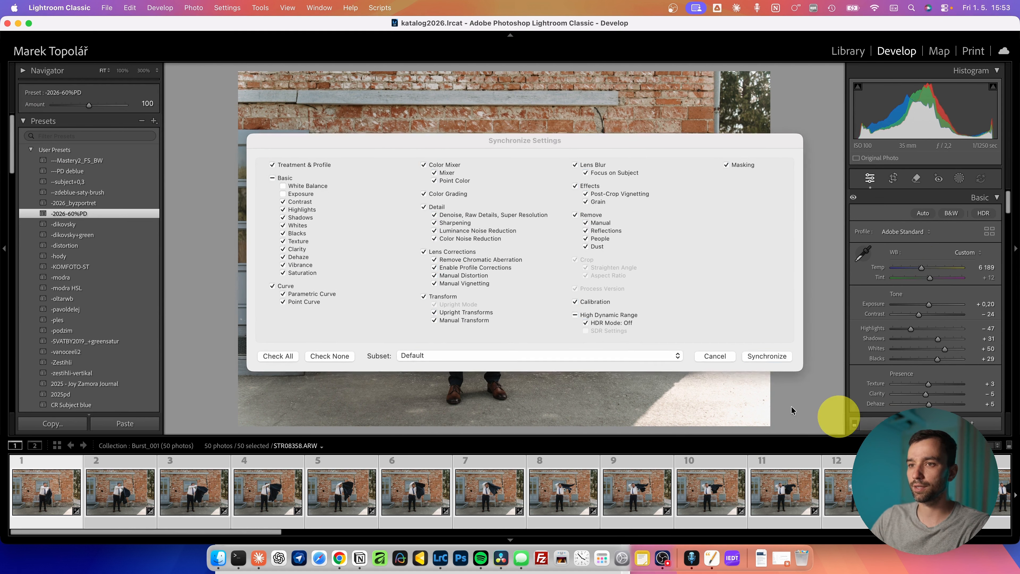
left_click(317, 356)
left_click(318, 186)
left_click(302, 193)
key("Return")
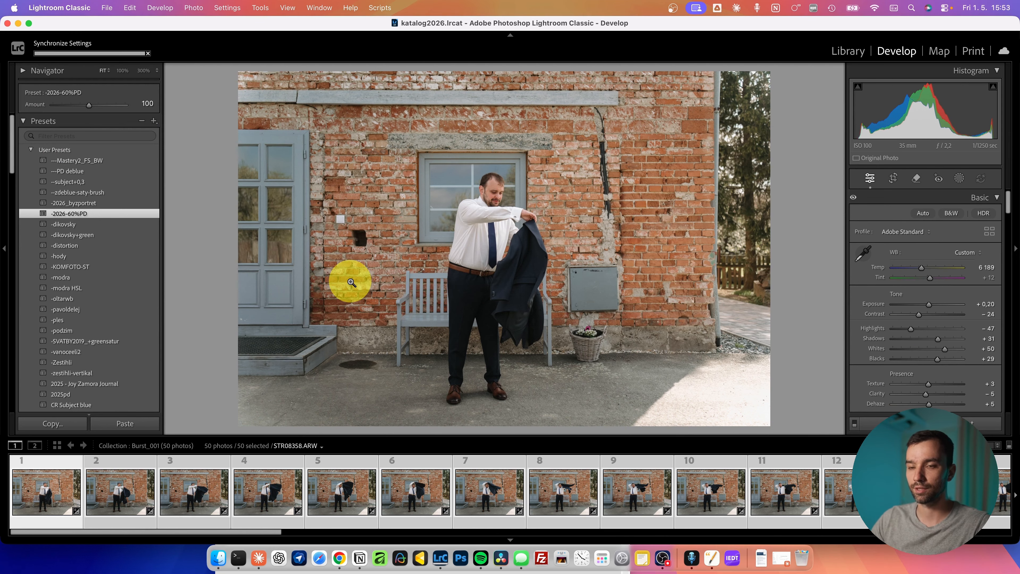
Open Burst_002 in Develop and set its first photo to Exposure +0.15 and Temp 6039.
key("g")
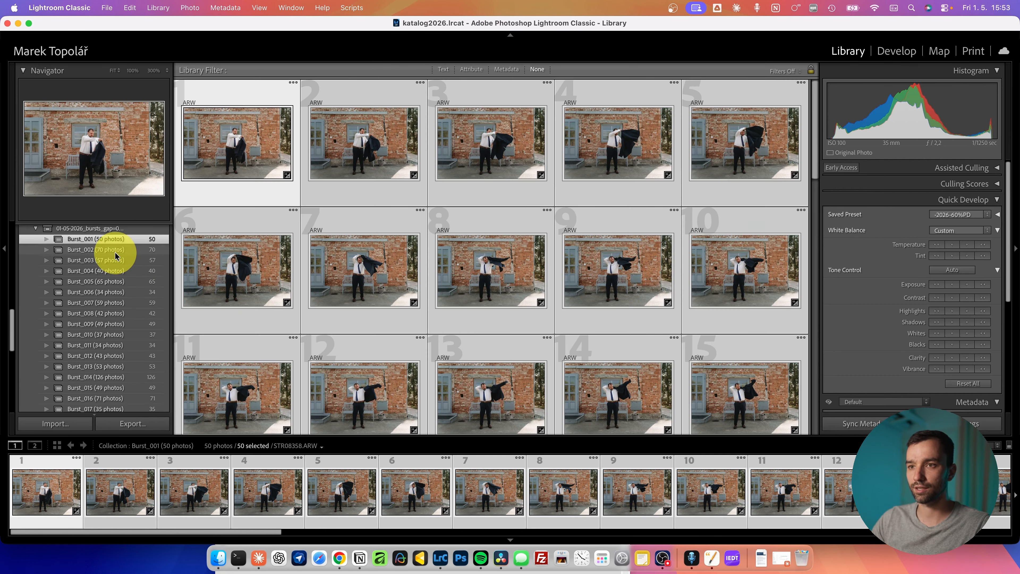
left_click(116, 249)
key("d")
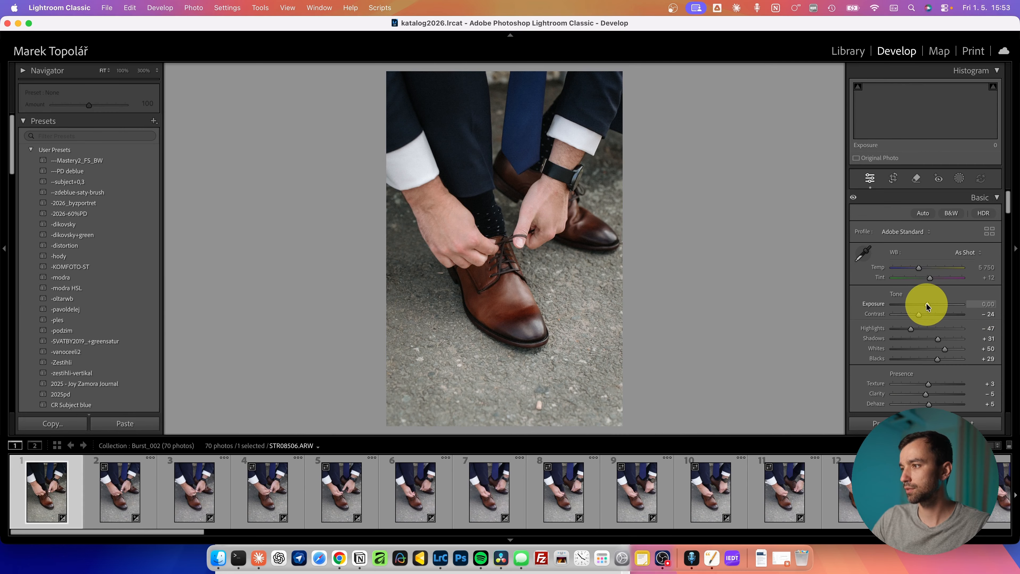
left_click_drag(916, 267, 919, 267)
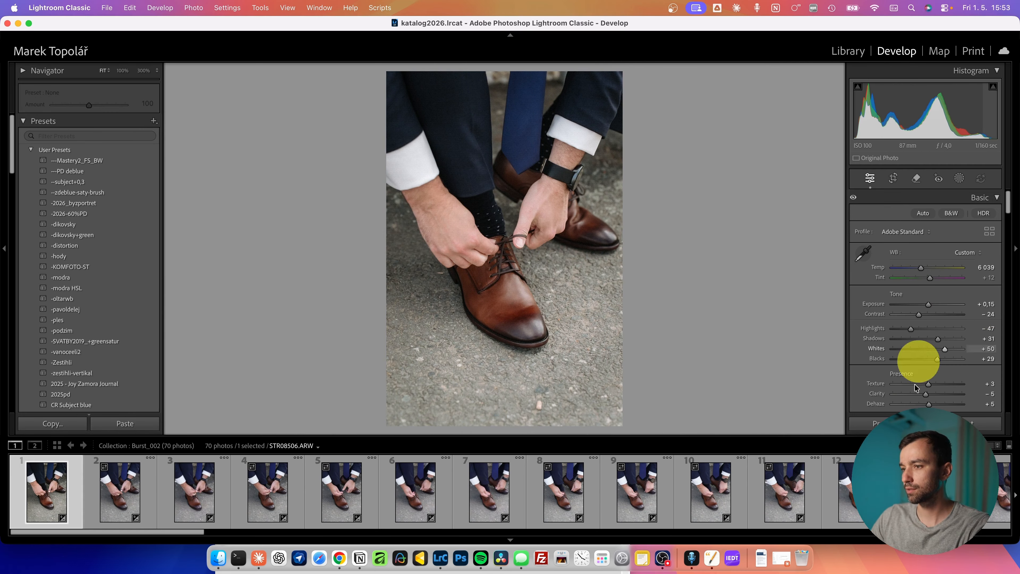
Synchronize the first photo's settings to all photos in Burst_002, keeping the previously chosen synchronization options.
key("super+a")
left_click(902, 421)
key("Return")
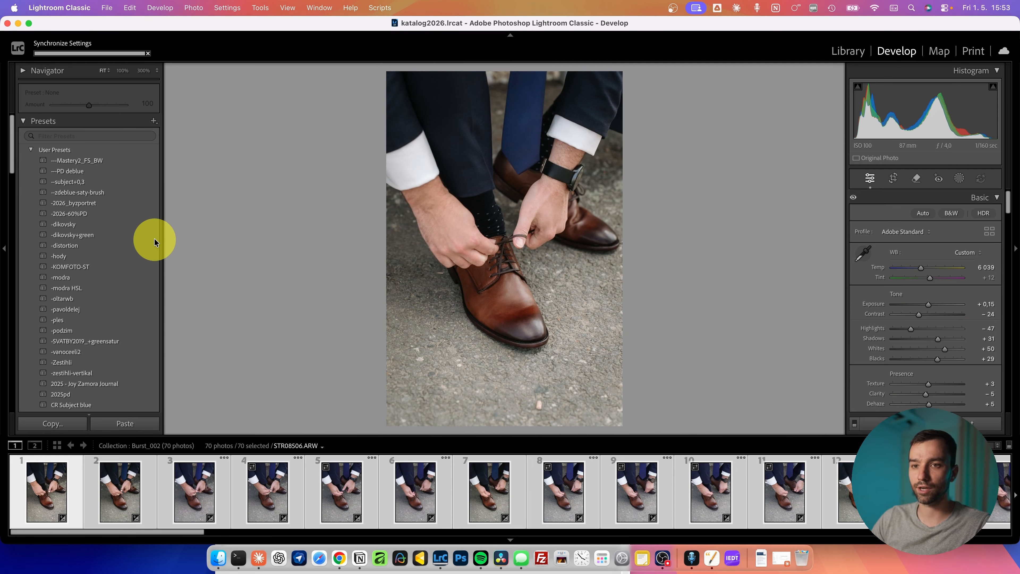
Look through the photos in Burst_003 and delete that collection from the set.
key("g")
left_click(120, 260)
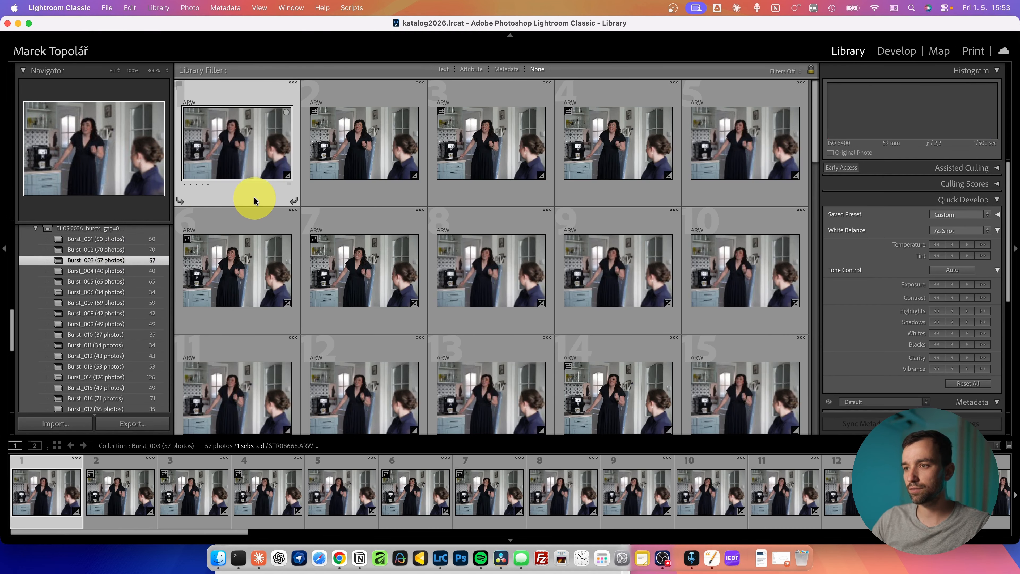
scroll(253, 199, "down", 8)
scroll(254, 200, "down", 10)
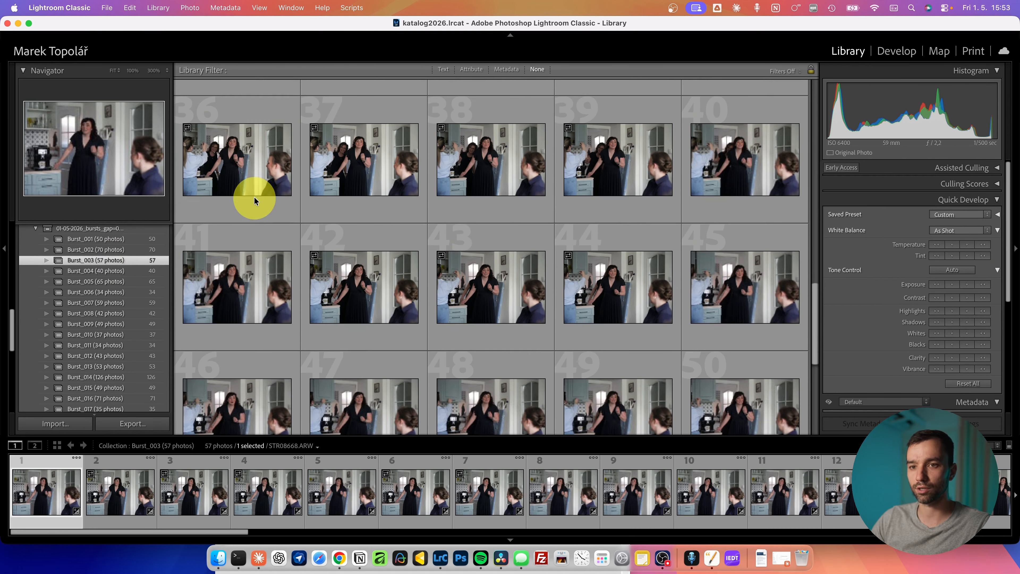
right_click(97, 260)
left_click(142, 418)
left_click(538, 240)
scroll(106, 388, "down", 6)
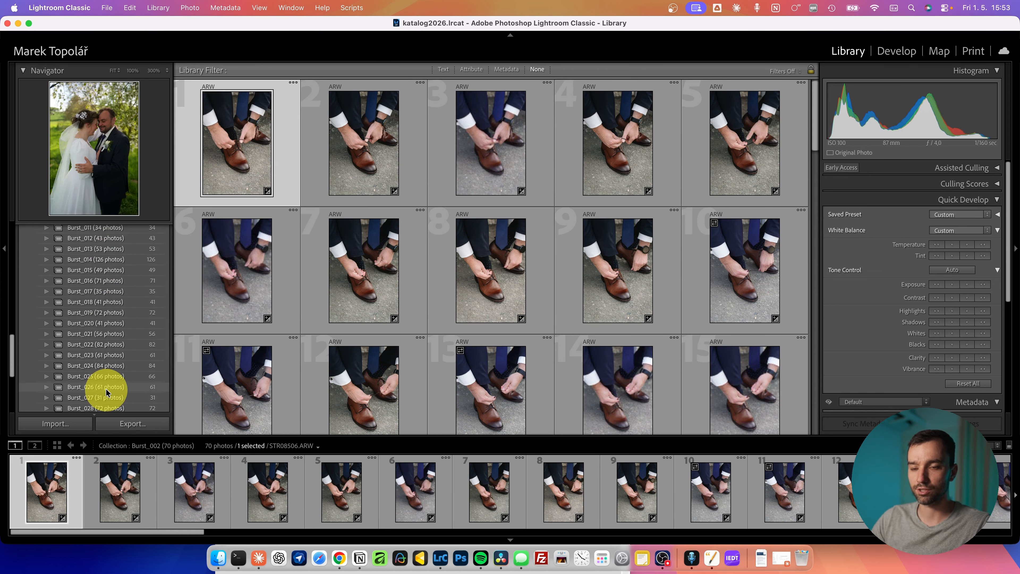
Open Burst_004 in Develop and set its first photo to Exposure +0.30 and Temp 4765.
scroll(107, 383, "up", 10)
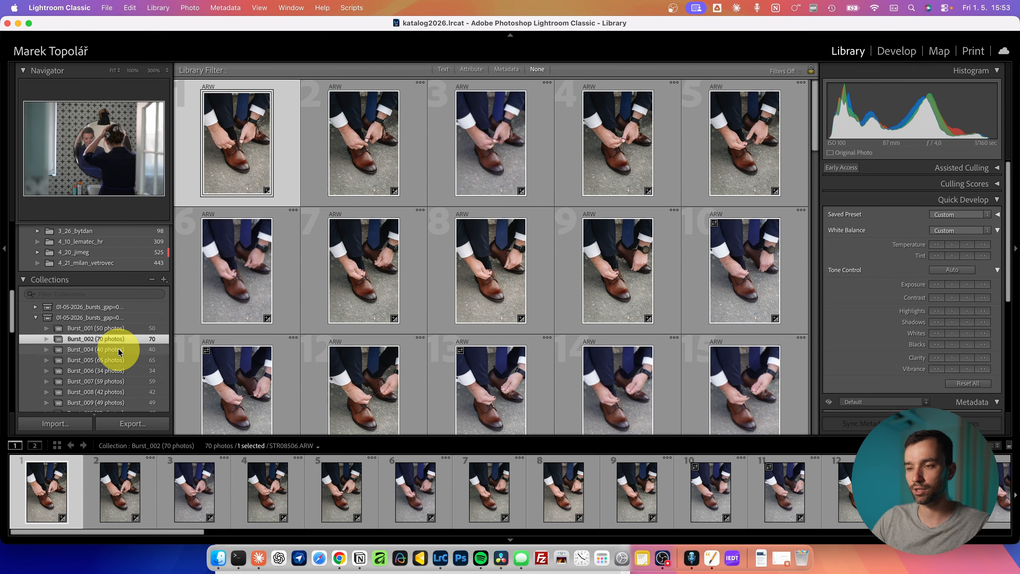
left_click(151, 347)
left_click(285, 155)
key("d")
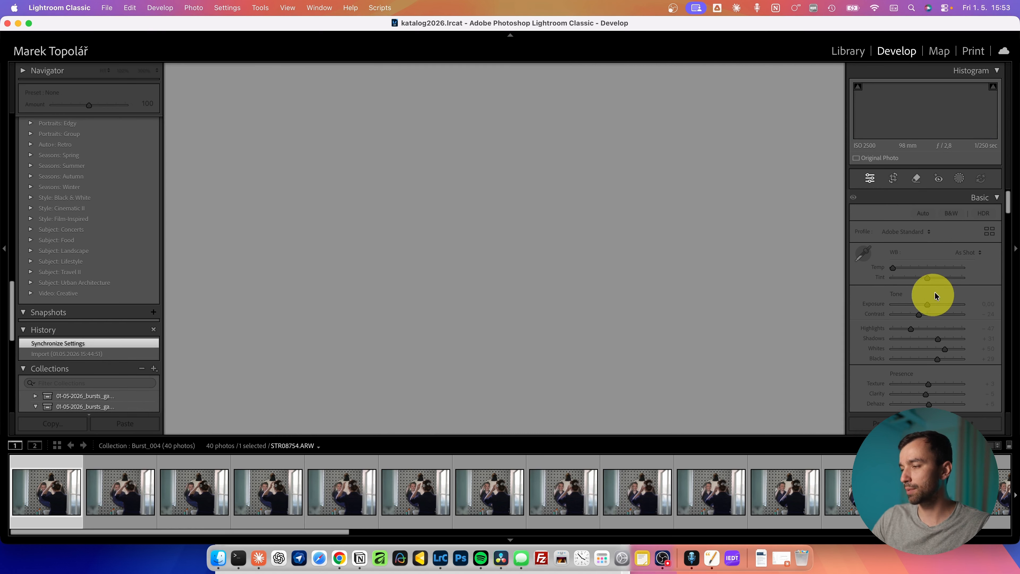
left_click_drag(927, 303, 930, 303)
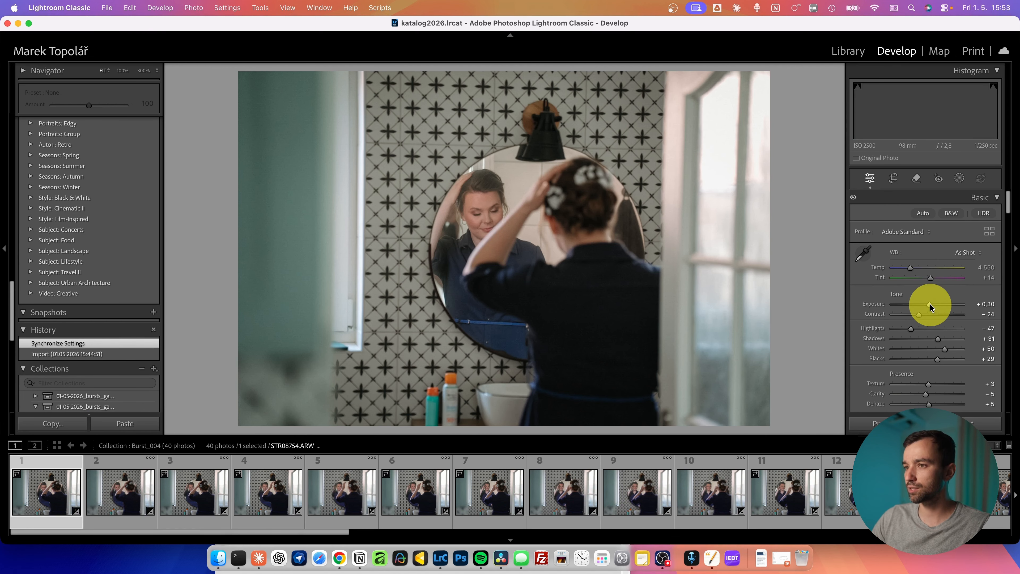
left_click_drag(911, 265, 912, 266)
Synchronize the first photo's White Balance and Exposure to all photos in Burst_004.
key("super+a")
left_click(873, 422)
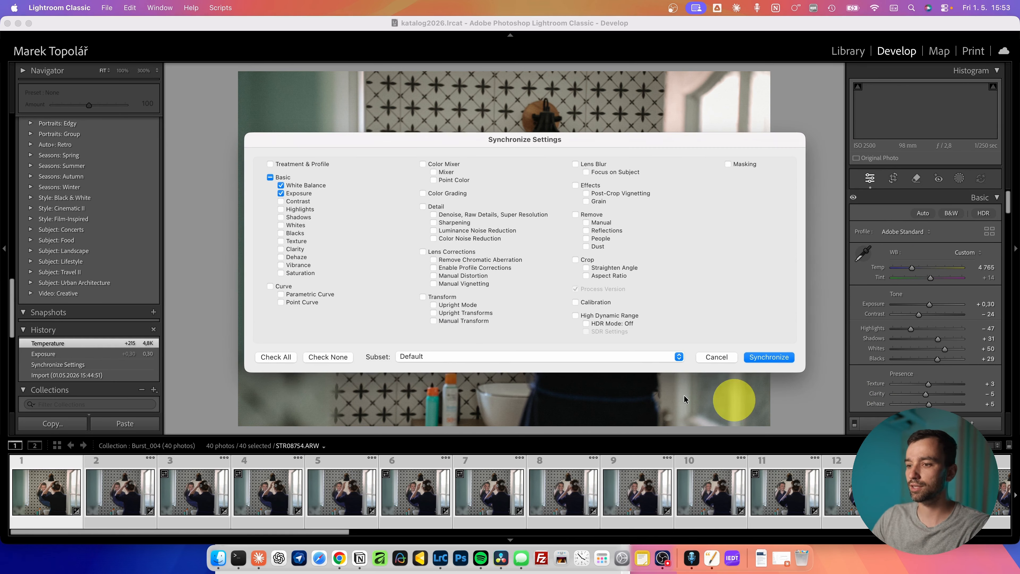
left_click(631, 359)
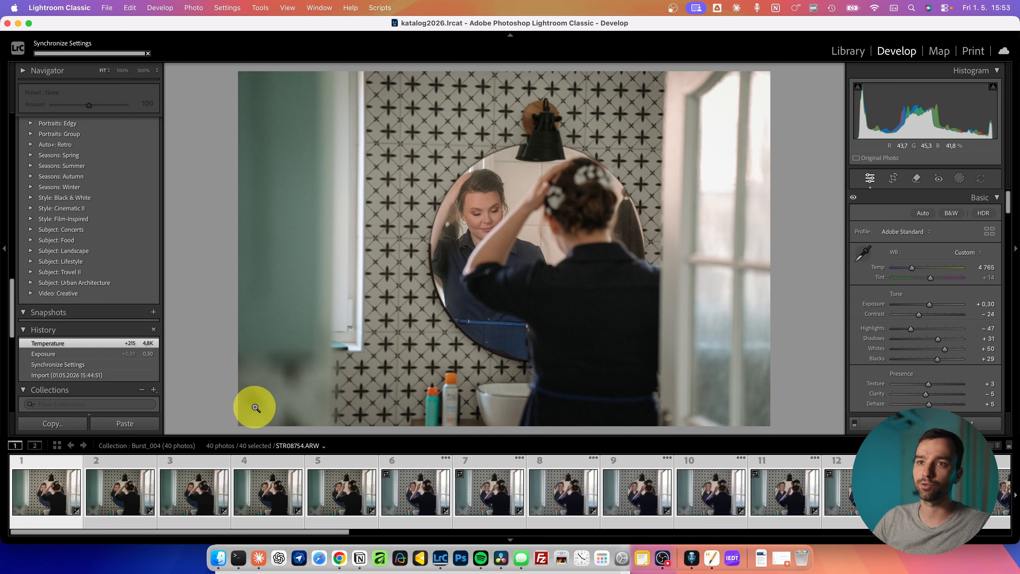
Select all photos in the collection set of detected bursts and open Auto Export Bursts for them.
key("g")
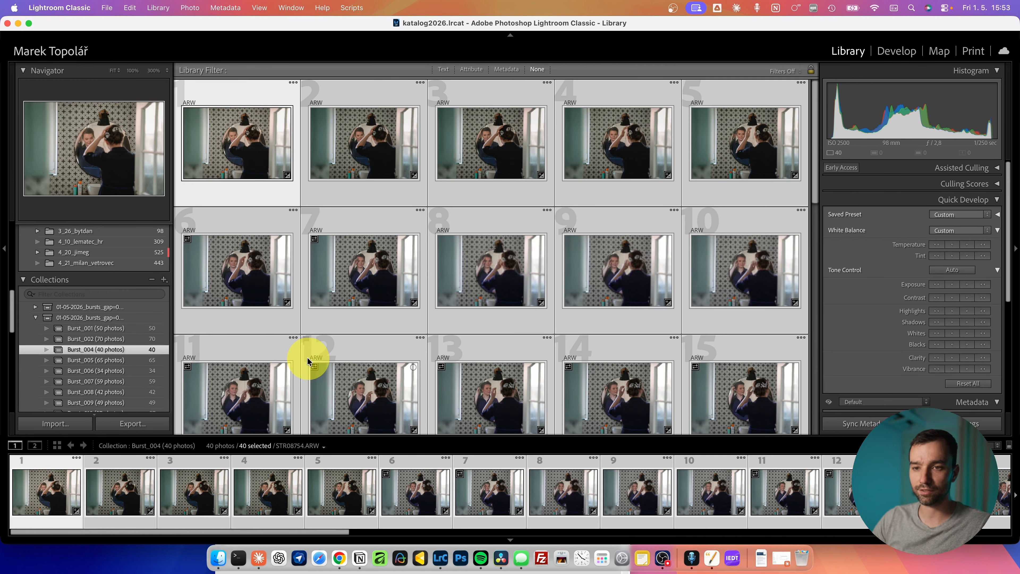
left_click(35, 317)
key("super+a")
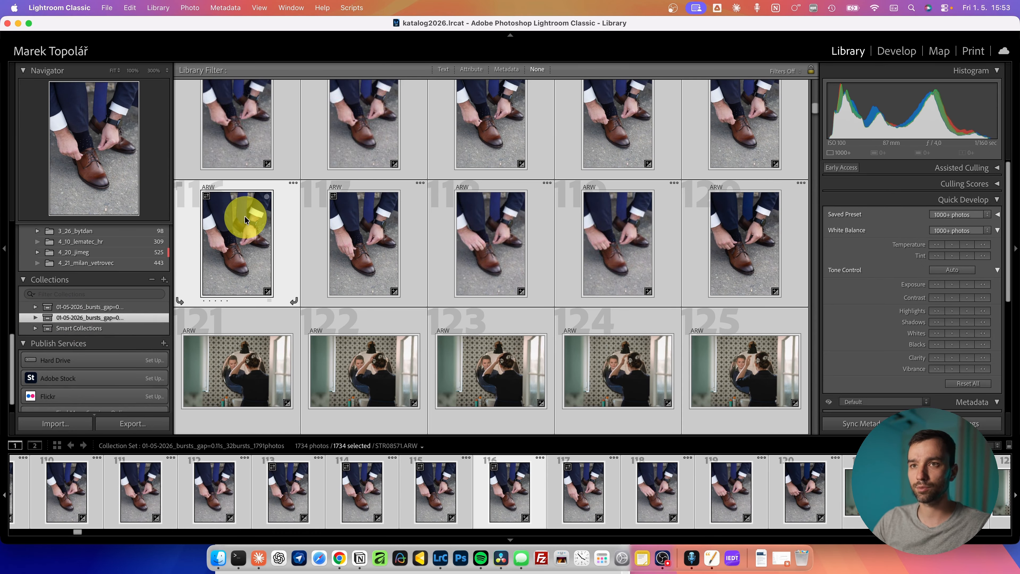
left_click(158, 7)
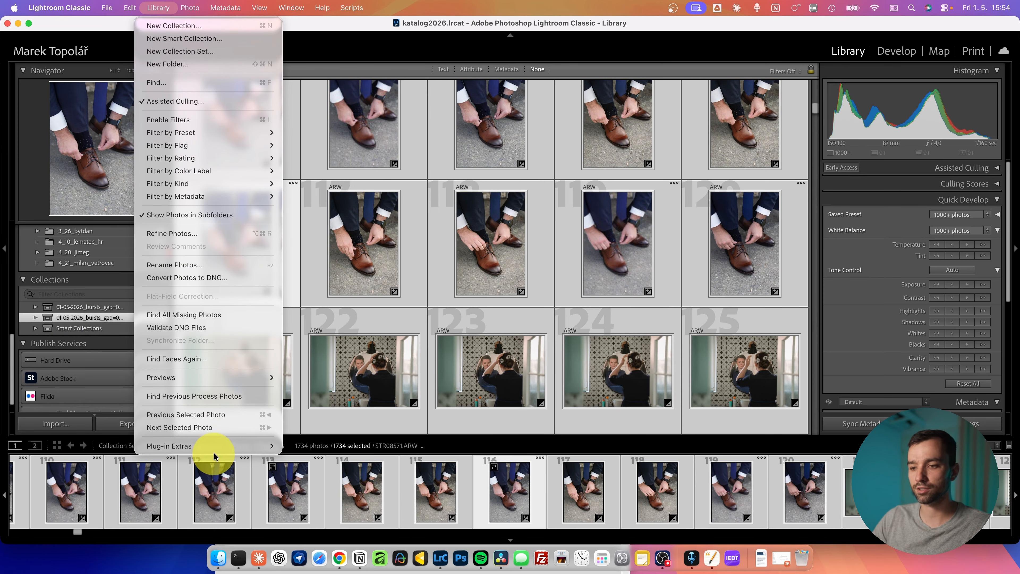
mouse_move(220, 446)
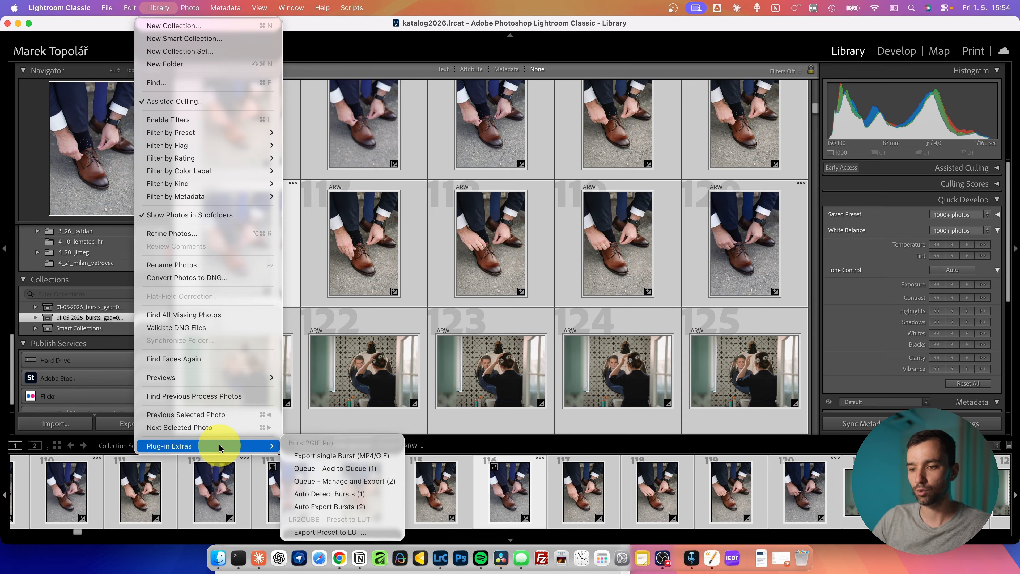
left_click(384, 508)
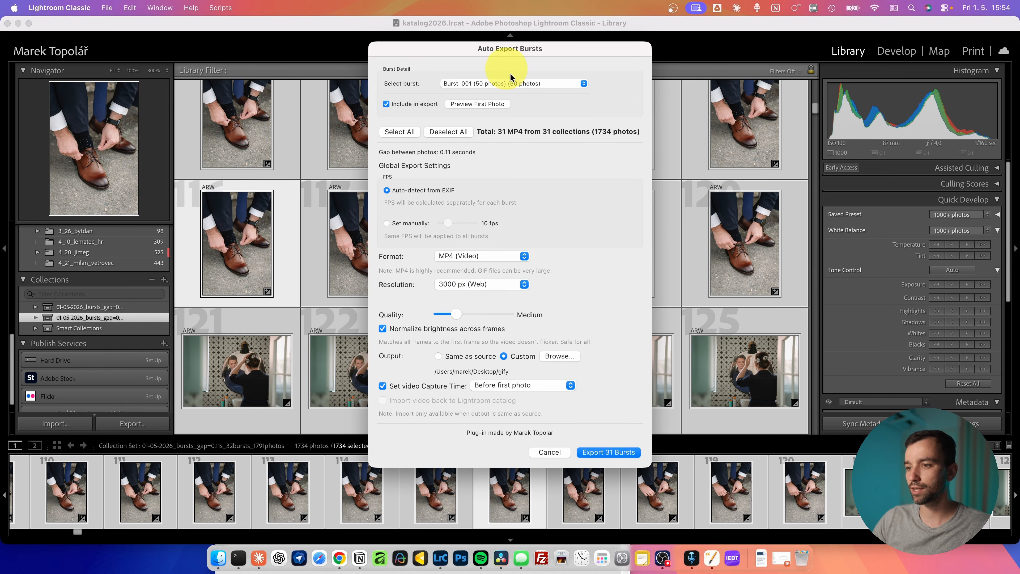
Examine the list of bursts available for export and preview the first photo of Burst_001.
left_click(508, 84)
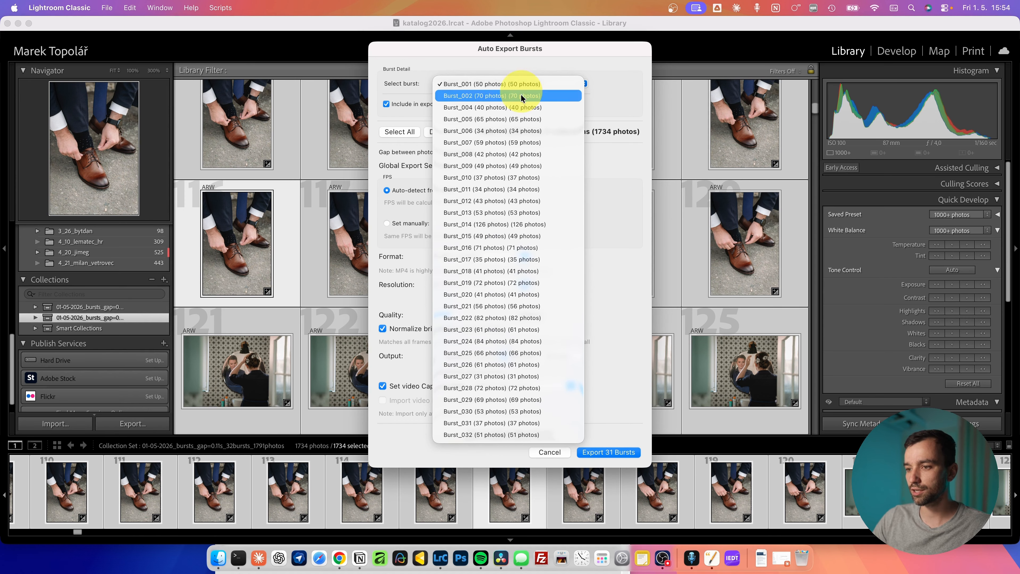
left_click(596, 86)
left_click(500, 105)
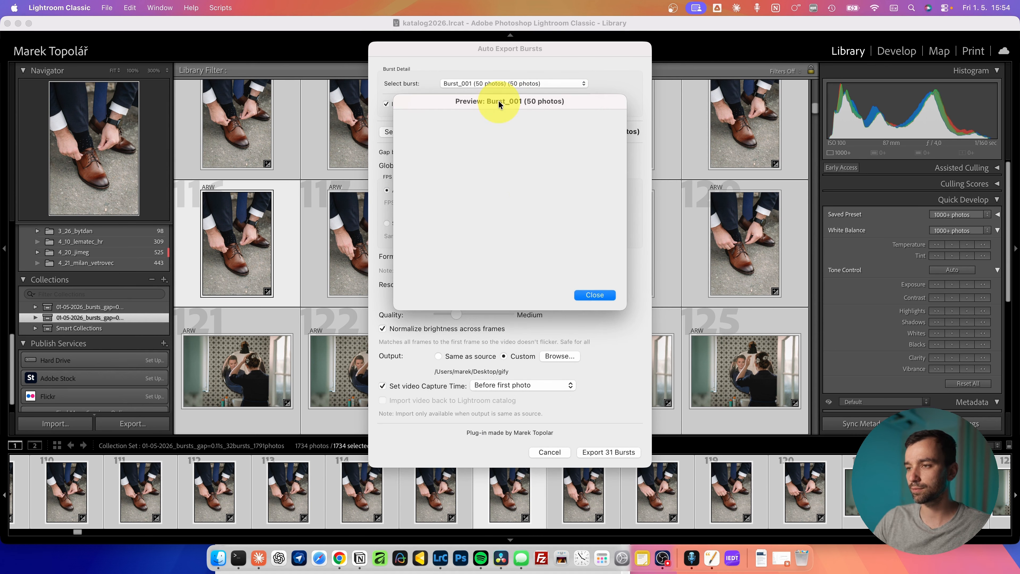
left_click(596, 294)
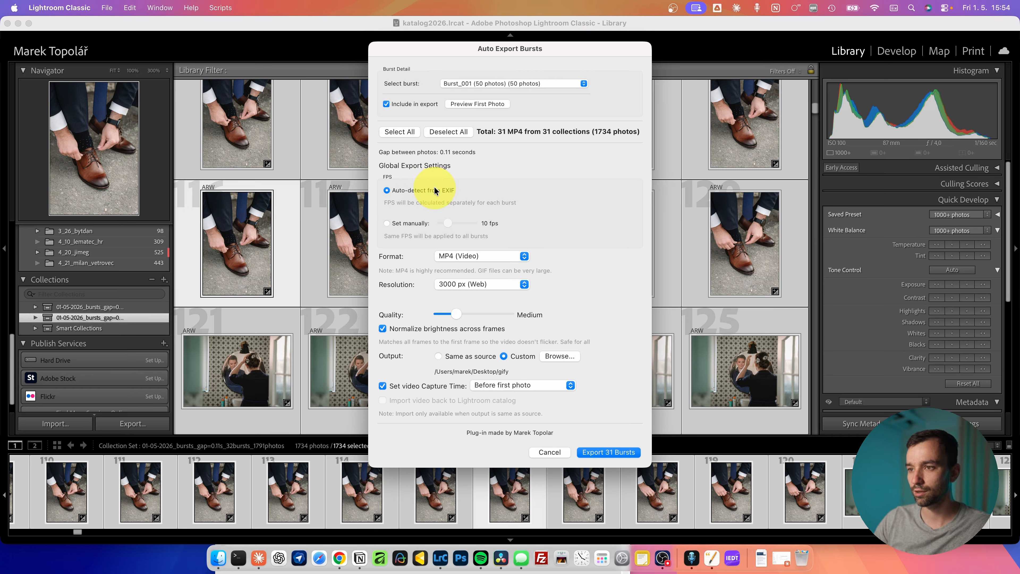
Try the GIF (Animated) export format, switch back to MP4 (Video), and restore the 3000 px (Web) resolution.
left_click(457, 256)
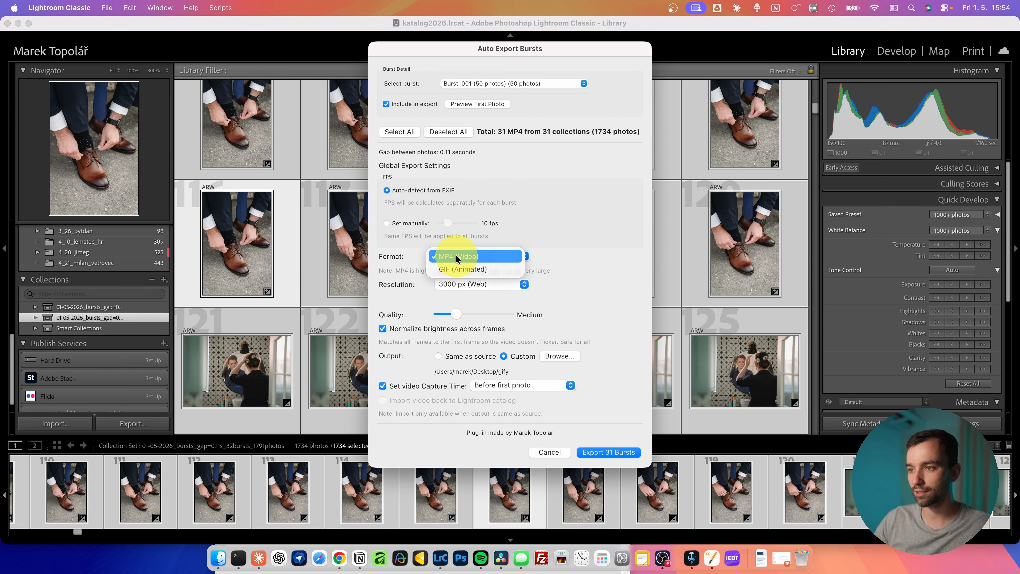
left_click(515, 258)
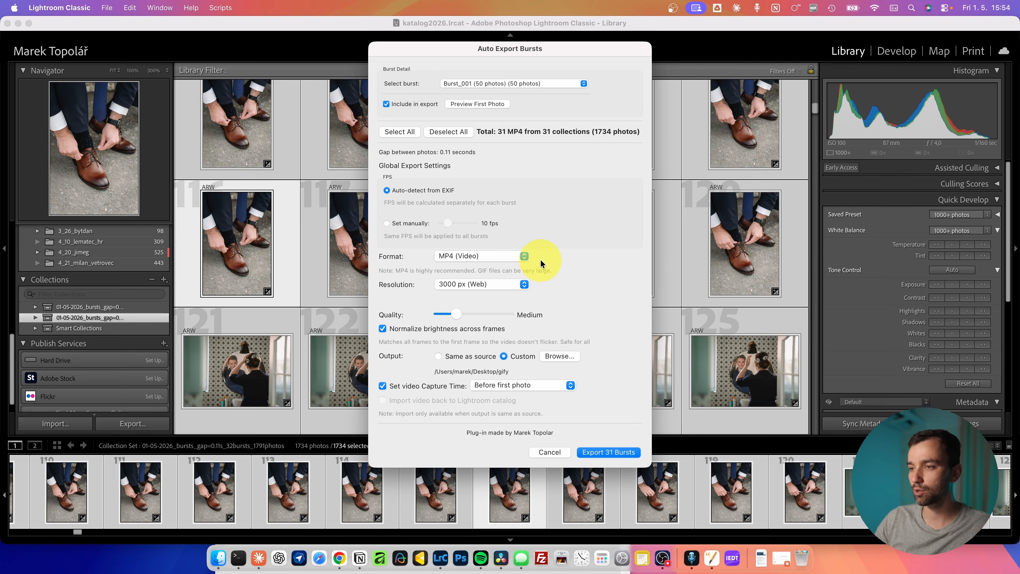
left_click(512, 257)
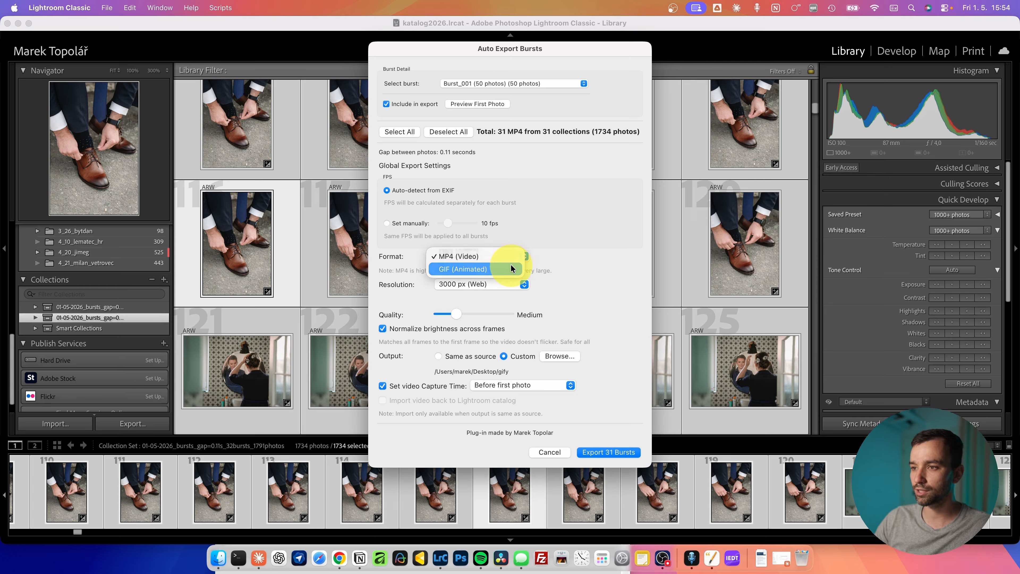
left_click(510, 266)
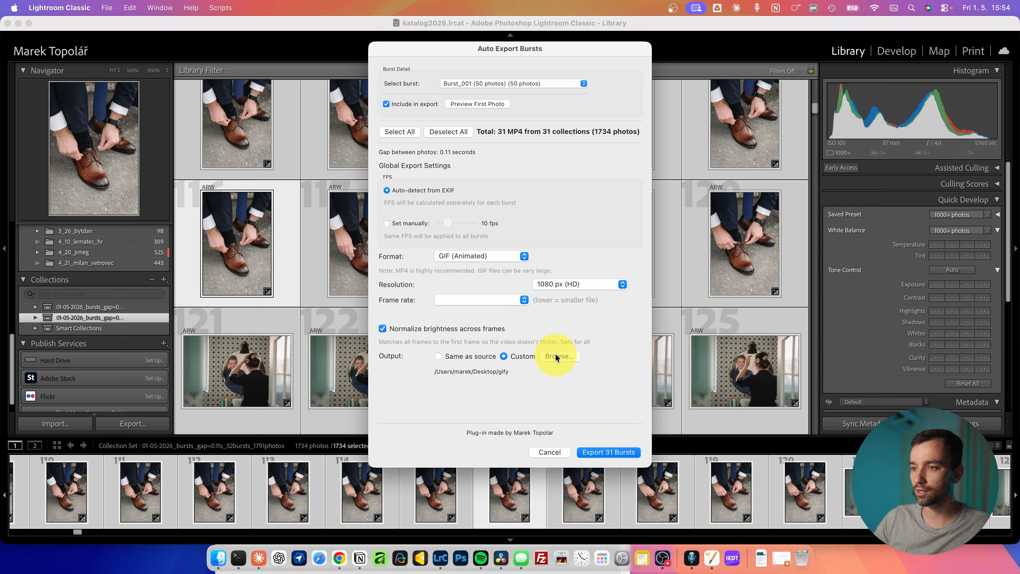
left_click(516, 258)
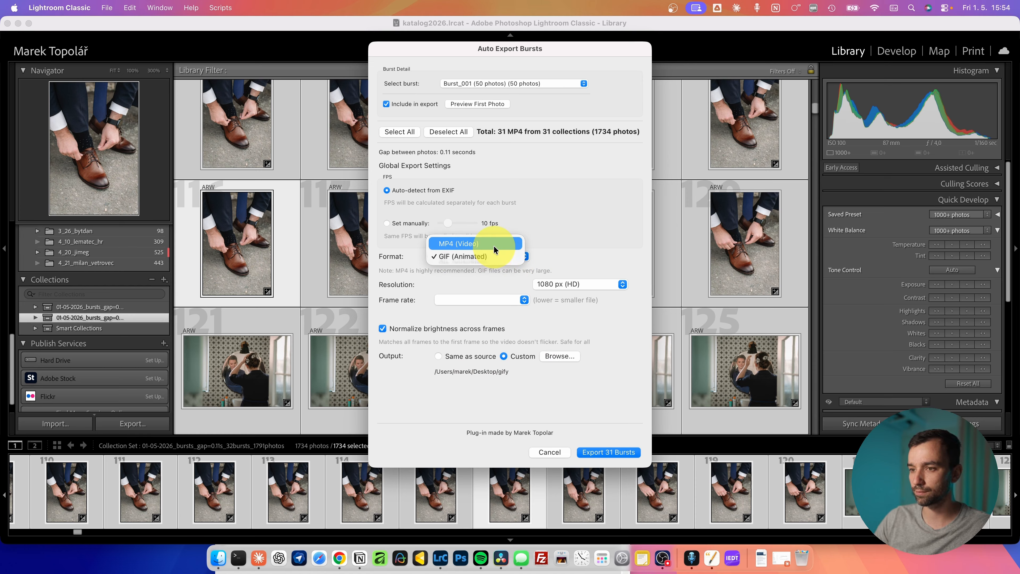
left_click(493, 246)
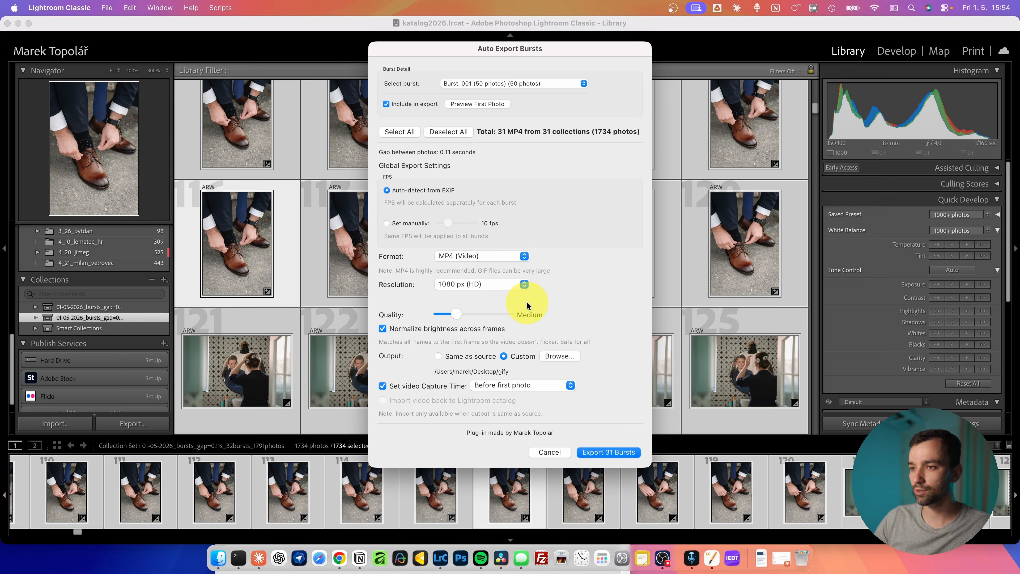
left_click(490, 285)
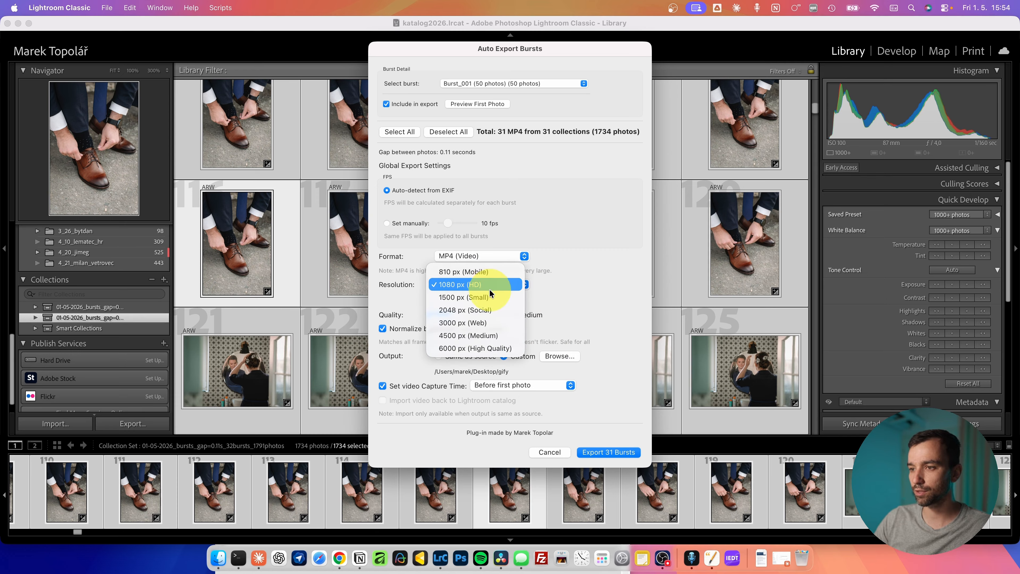
left_click(486, 324)
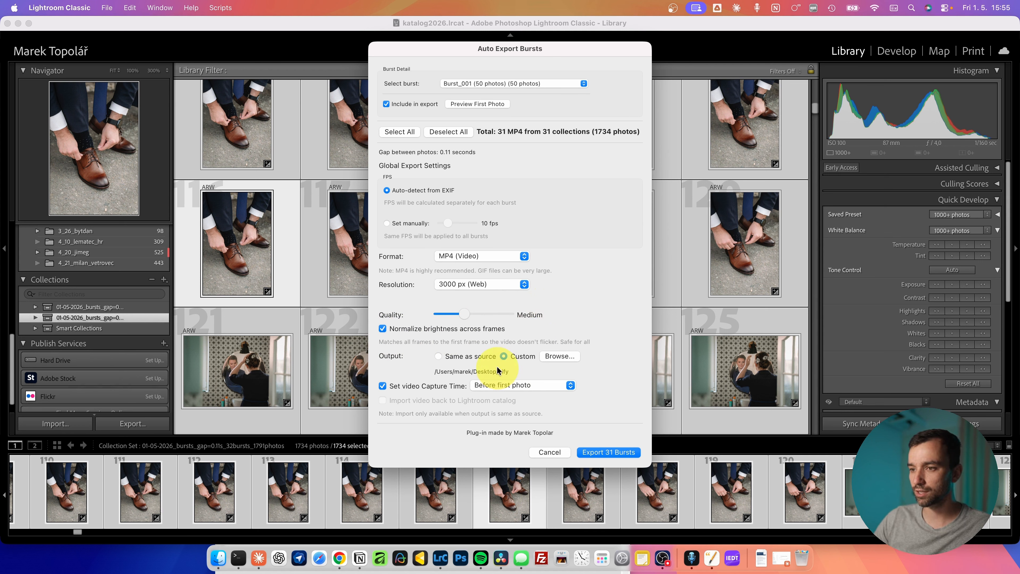
Set the export output to Same as source and keep the video capture time at Before first photo.
left_click(439, 357)
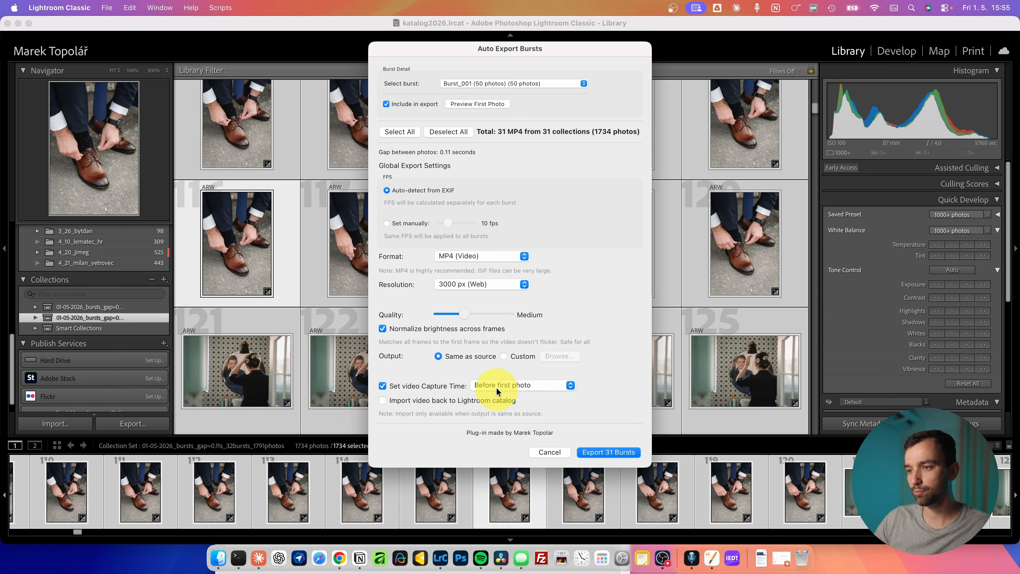
left_click(570, 385)
left_click(572, 387)
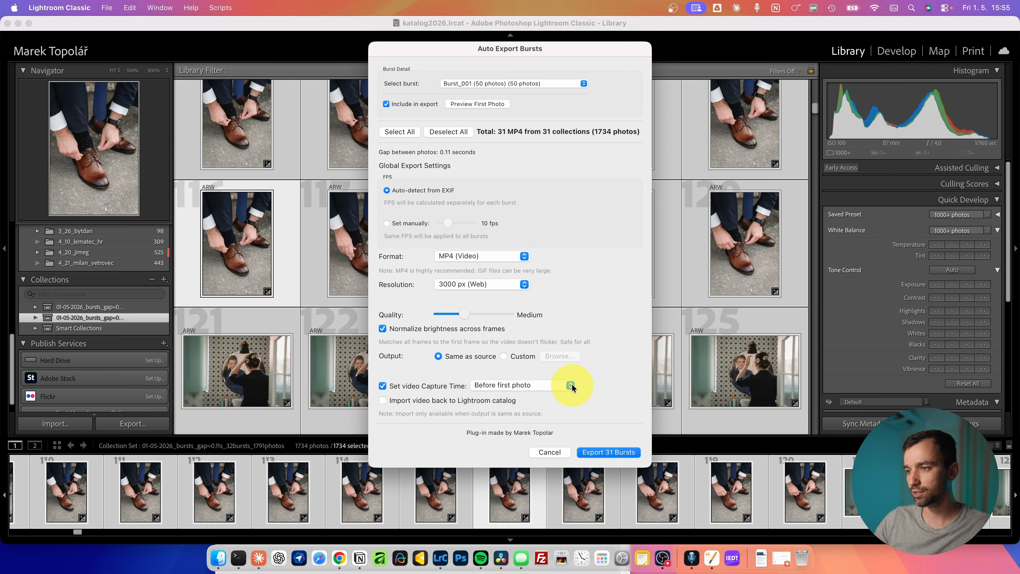